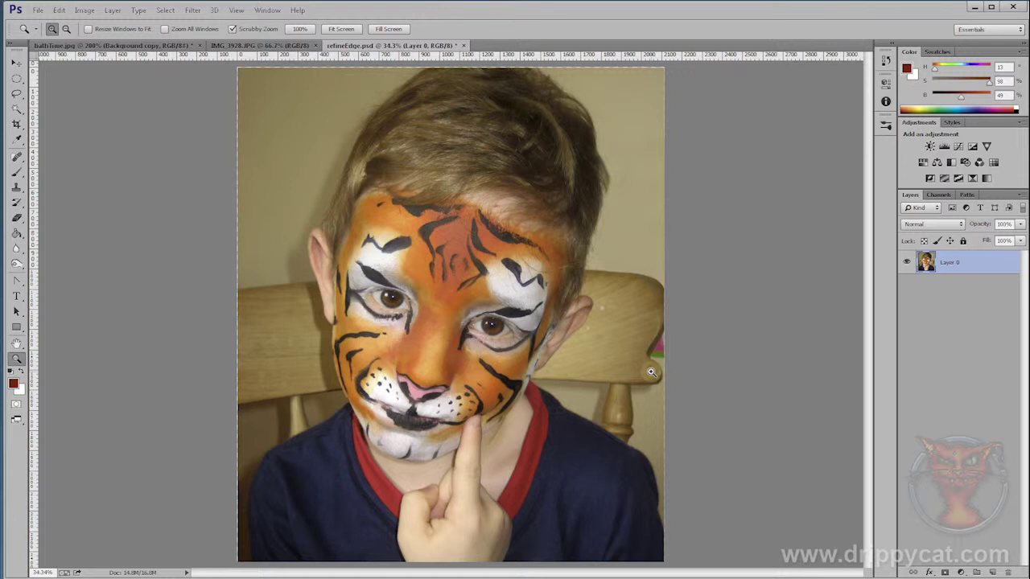
Zoom to 50% on the boy's hair and pan so the top of his head fills the view
left_click(480, 165)
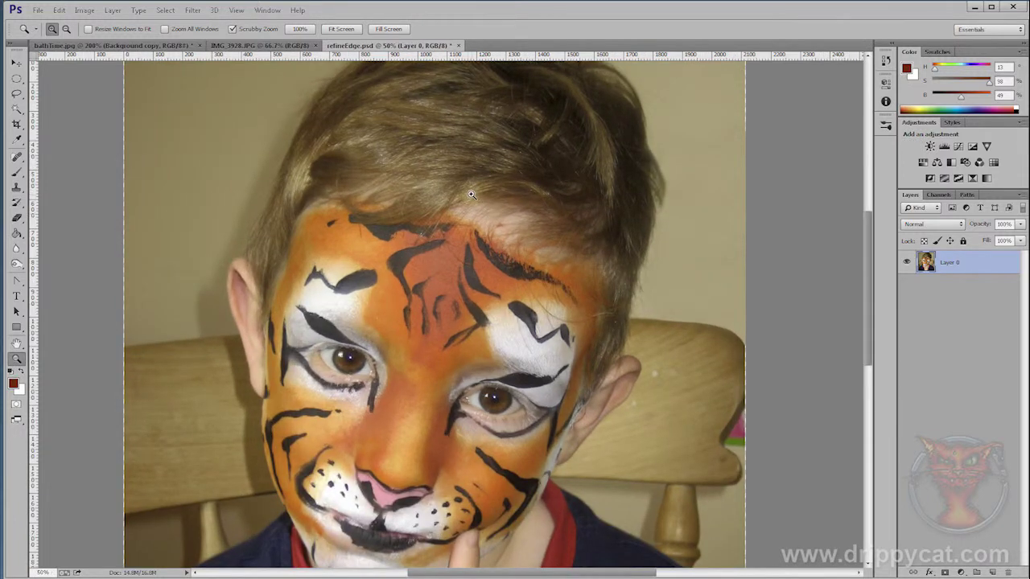
left_click_drag(478, 186, 486, 286)
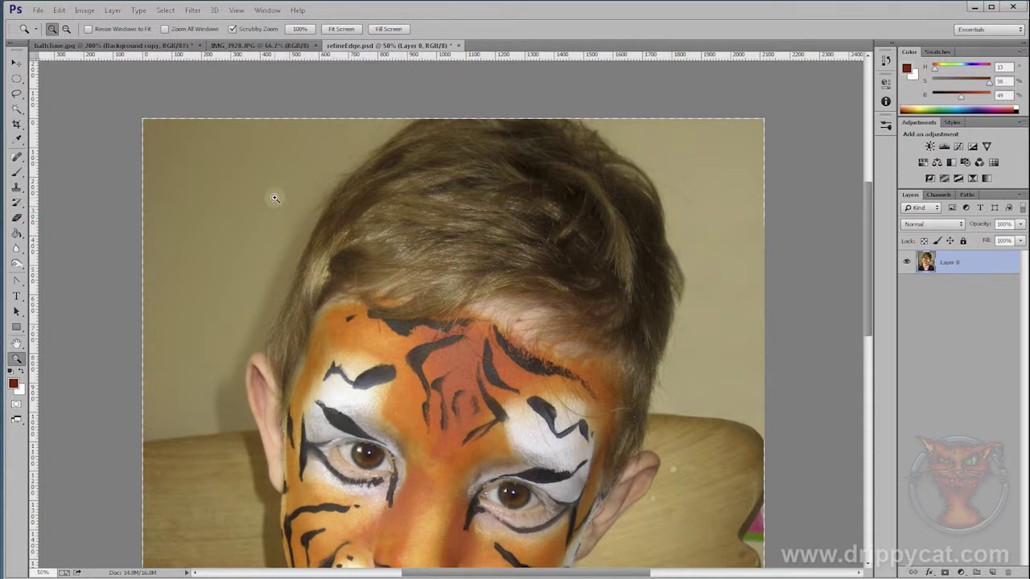
Lasso a loose band around the hair edge and forehead hairline, leaving out the painted face
left_click(17, 95)
mouse_move(396, 120)
left_mouse_down()
mouse_move(320, 183)
mouse_move(272, 247)
mouse_move(253, 344)
mouse_move(286, 432)
mouse_move(345, 326)
left_mouse_up()
left_click_drag(465, 318, 602, 410)
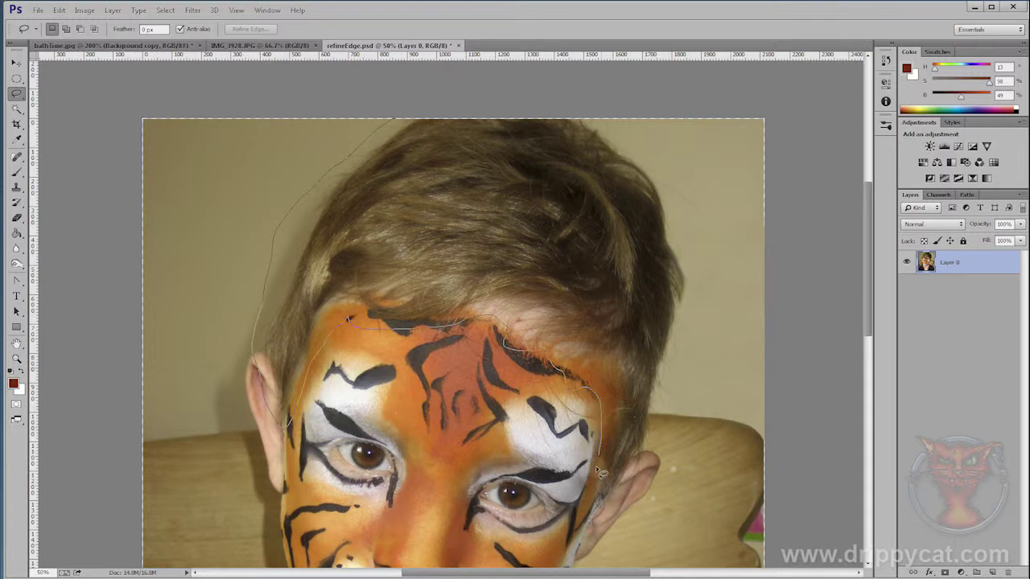
mouse_move(602, 524)
left_mouse_down()
mouse_move(641, 469)
mouse_move(672, 390)
mouse_move(621, 132)
mouse_move(490, 106)
mouse_move(394, 117)
mouse_move(498, 115)
left_mouse_up()
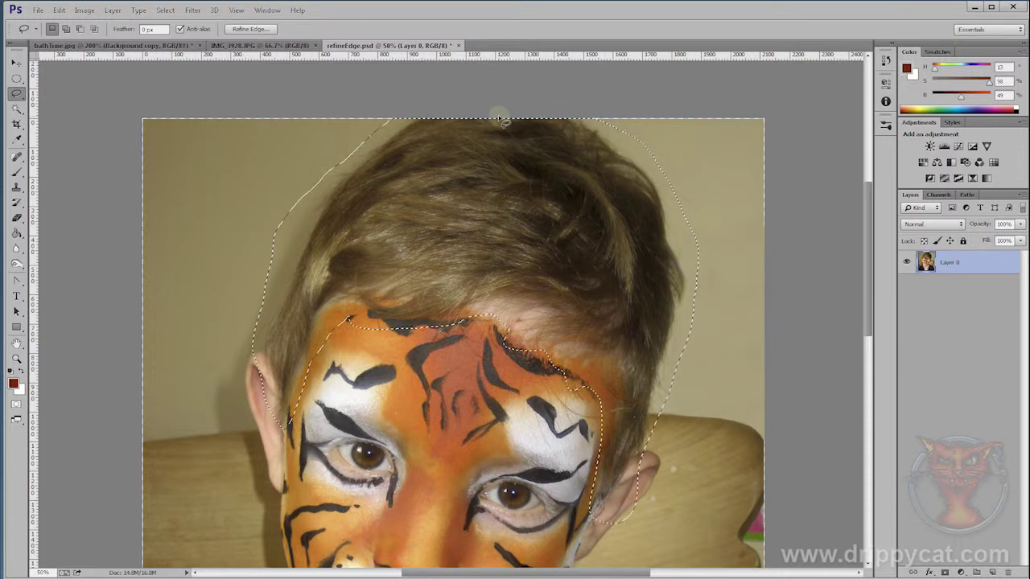
right_click(659, 166)
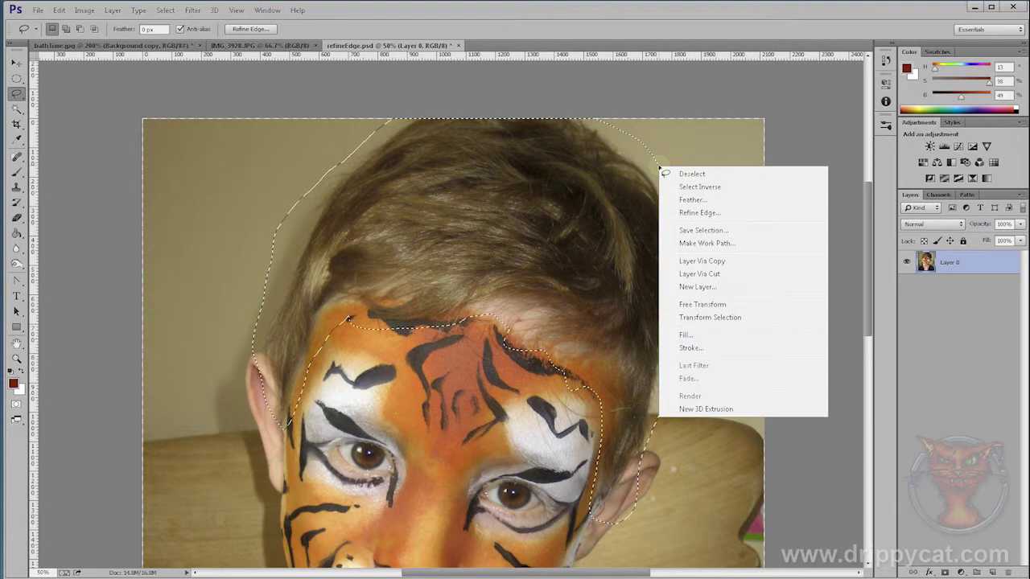
left_click(696, 214)
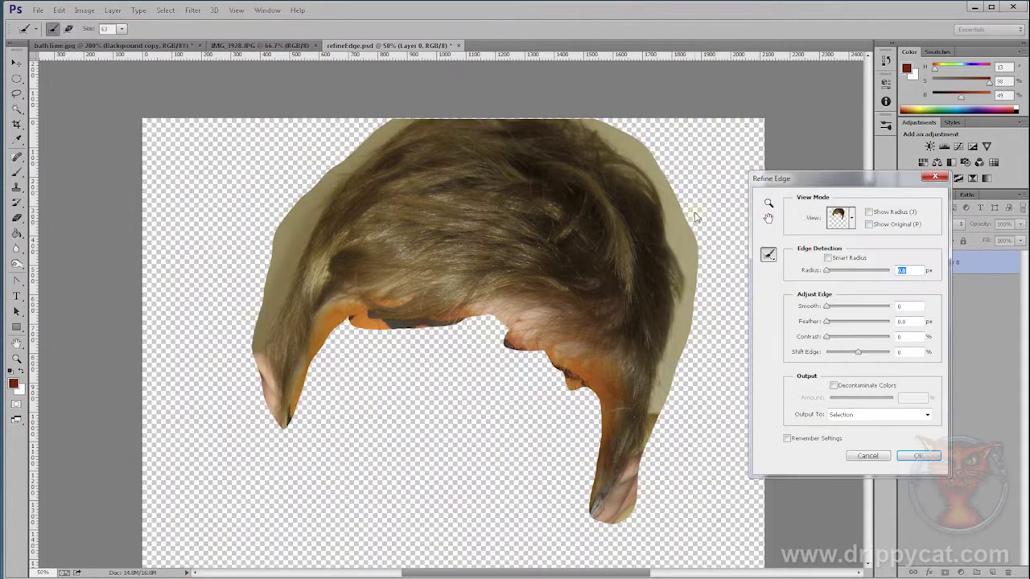
left_click(853, 219)
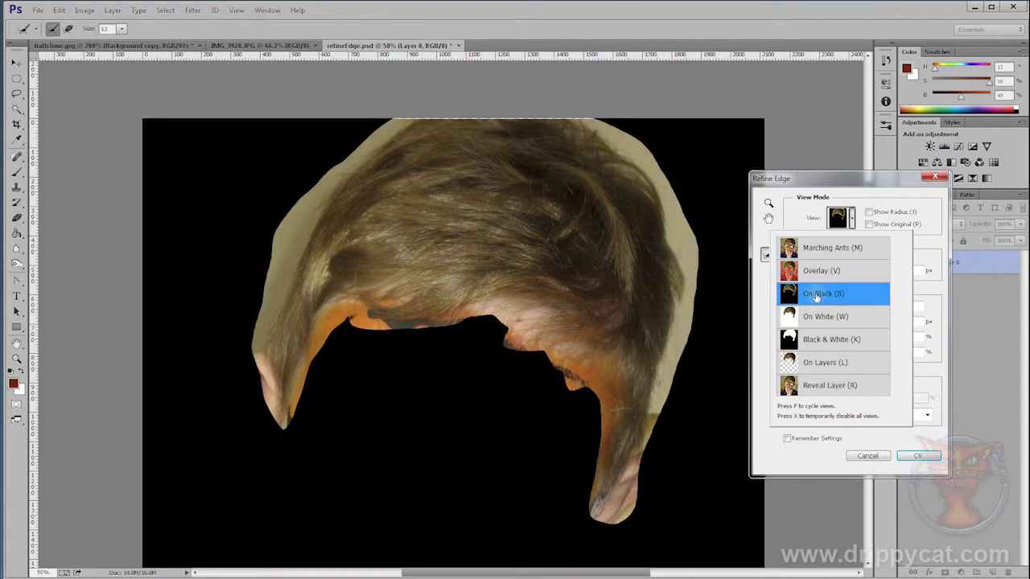
left_click(921, 443)
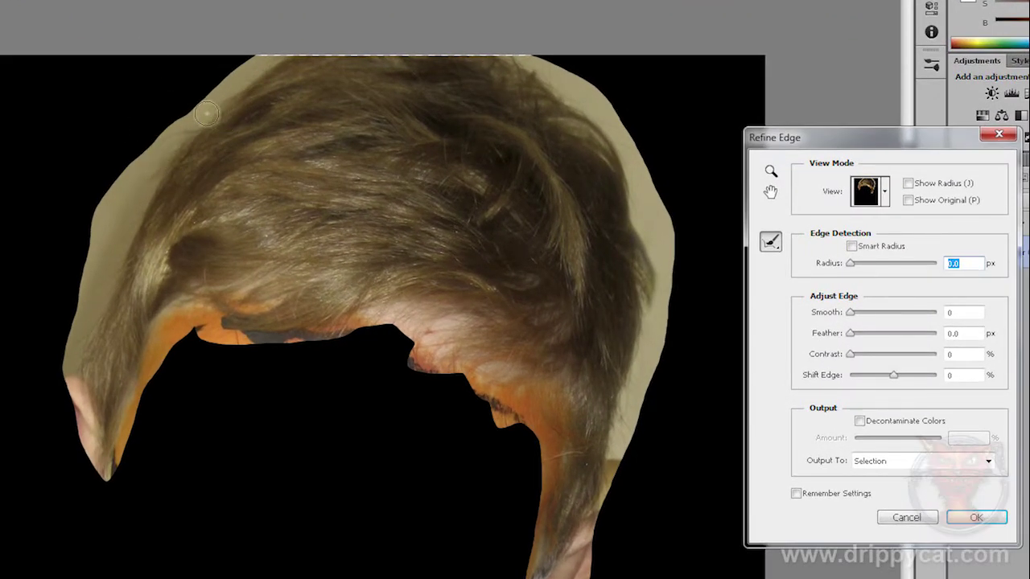
mouse_move(208, 119)
left_mouse_down()
mouse_move(265, 120)
mouse_move(259, 40)
mouse_move(242, 39)
mouse_move(168, 110)
mouse_move(120, 184)
mouse_move(113, 258)
mouse_move(75, 303)
mouse_move(65, 386)
left_mouse_up()
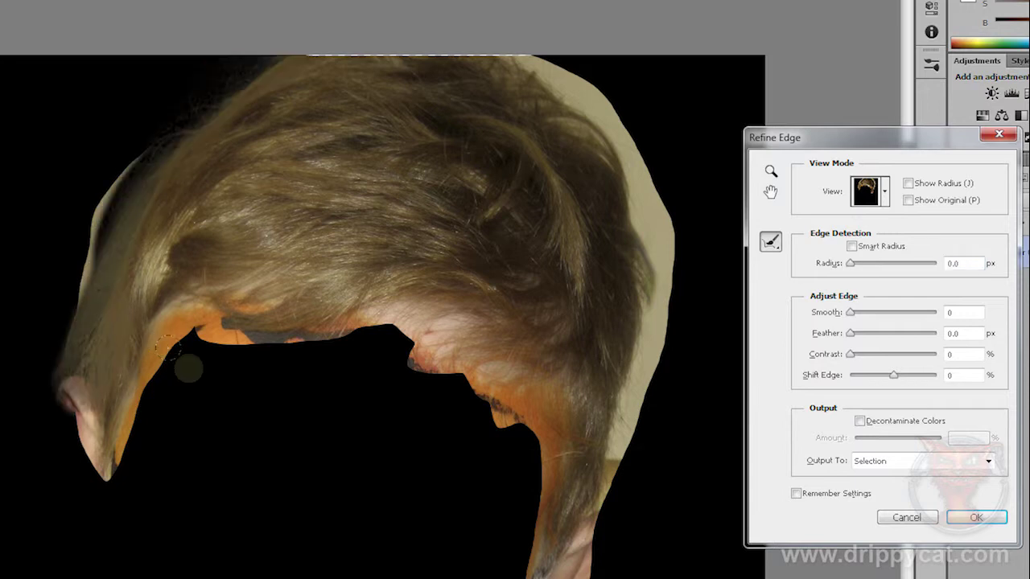
left_click_drag(120, 165, 56, 310)
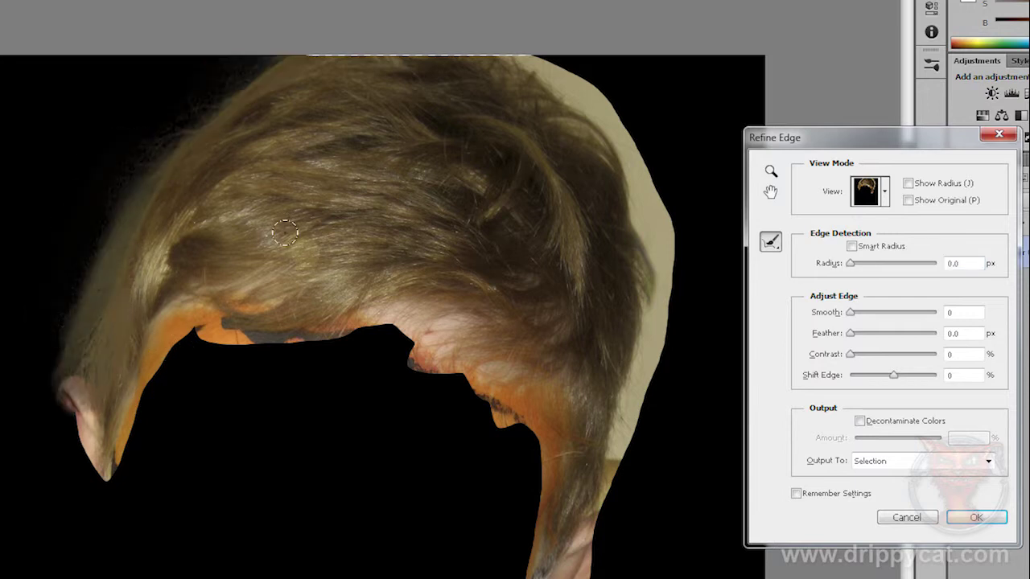
mouse_move(489, 42)
left_mouse_down()
mouse_move(549, 78)
mouse_move(589, 133)
mouse_move(620, 282)
mouse_move(569, 483)
mouse_move(541, 538)
mouse_move(572, 527)
left_mouse_up()
left_click_drag(629, 129, 679, 384)
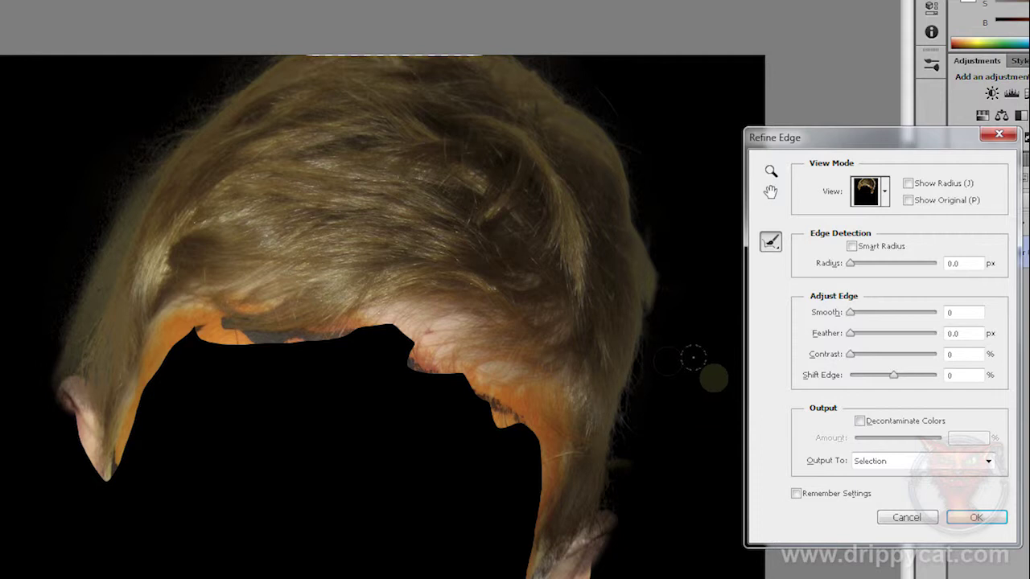
mouse_move(119, 402)
left_mouse_down()
mouse_move(137, 441)
mouse_move(180, 286)
left_mouse_up()
mouse_move(197, 322)
left_mouse_down()
mouse_move(241, 346)
mouse_move(330, 346)
mouse_move(426, 301)
mouse_move(473, 322)
left_mouse_up()
mouse_move(421, 361)
left_mouse_down()
mouse_move(513, 372)
mouse_move(489, 395)
mouse_move(519, 427)
mouse_move(533, 555)
mouse_move(553, 574)
left_mouse_up()
left_click_drag(621, 526, 650, 483)
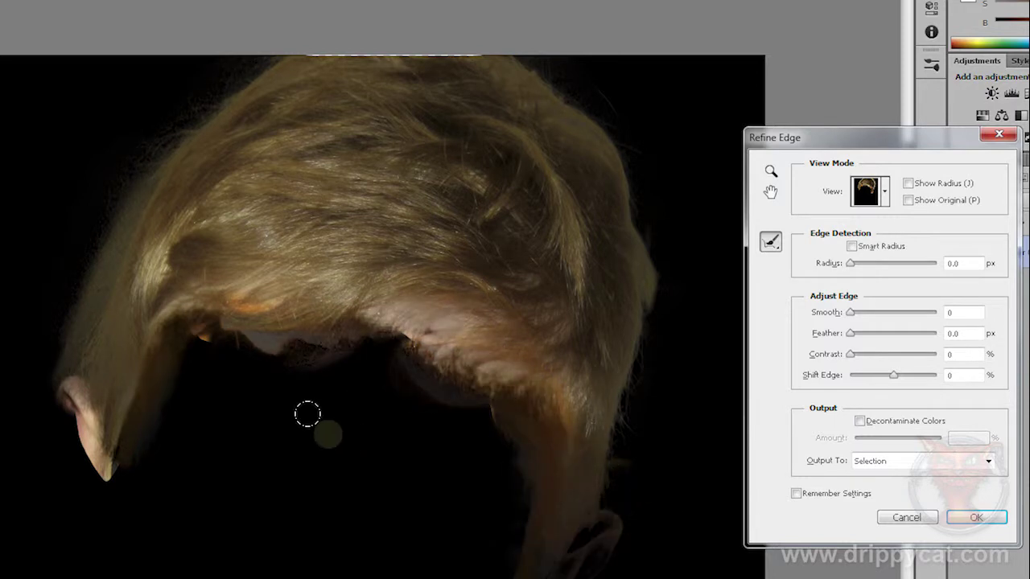
mouse_move(123, 219)
left_mouse_down()
mouse_move(89, 246)
mouse_move(80, 234)
mouse_move(128, 257)
left_mouse_up()
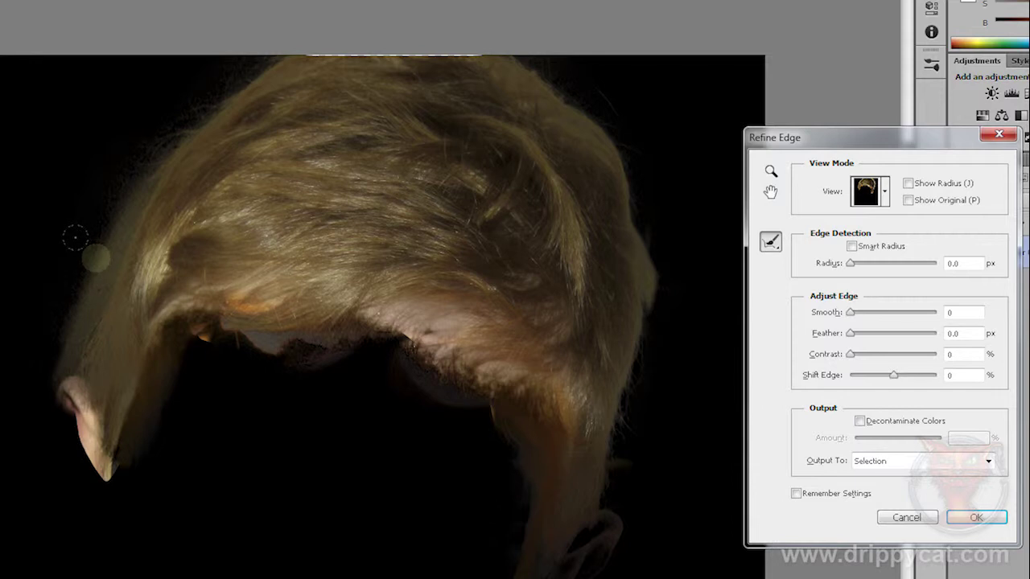
left_click_drag(74, 239, 116, 239)
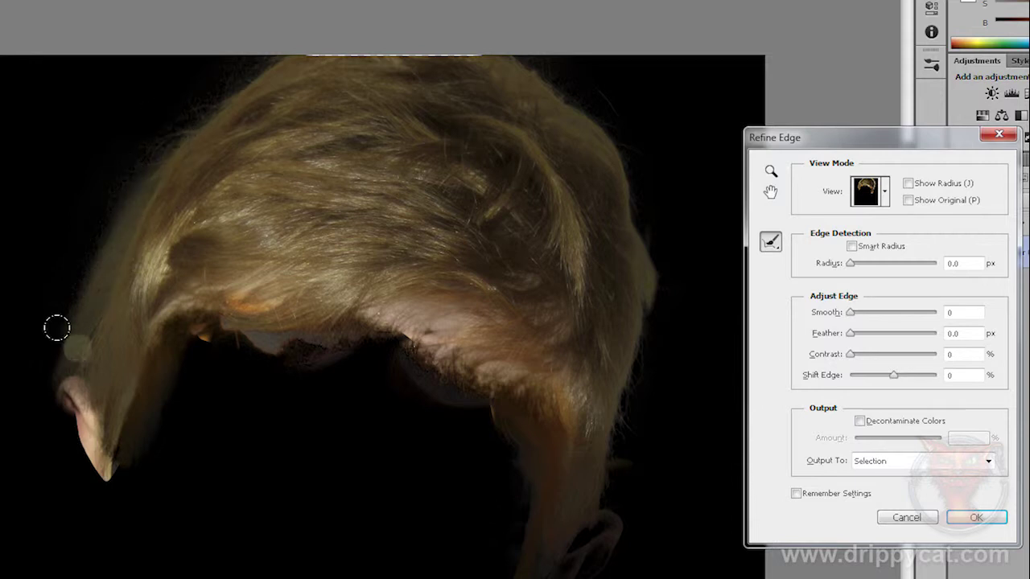
left_click_drag(93, 226, 69, 363)
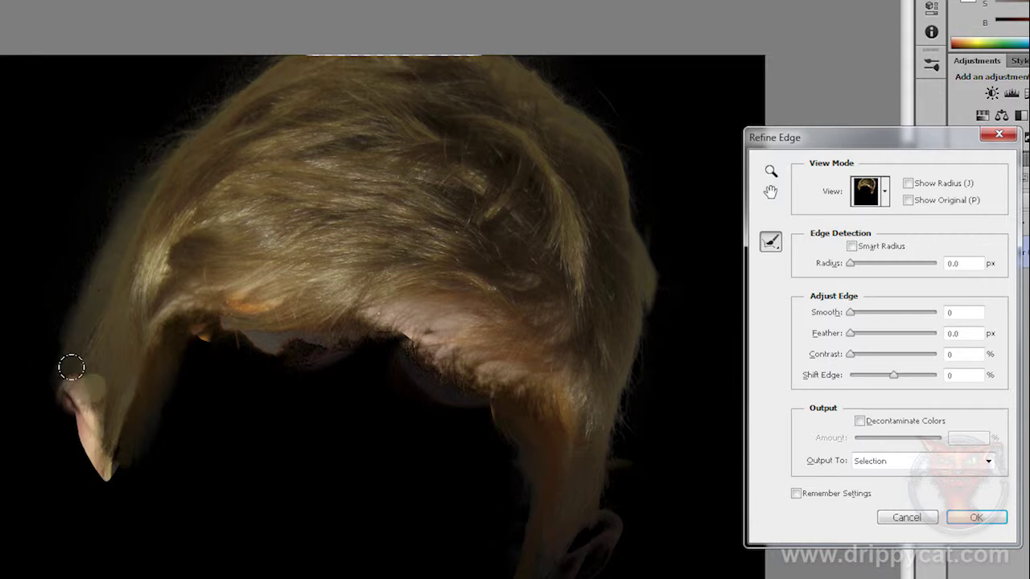
left_click(919, 519)
Deselect the hair and duplicate Layer 0 as Layer 0 copy
key("ctrl+d")
right_click(981, 256)
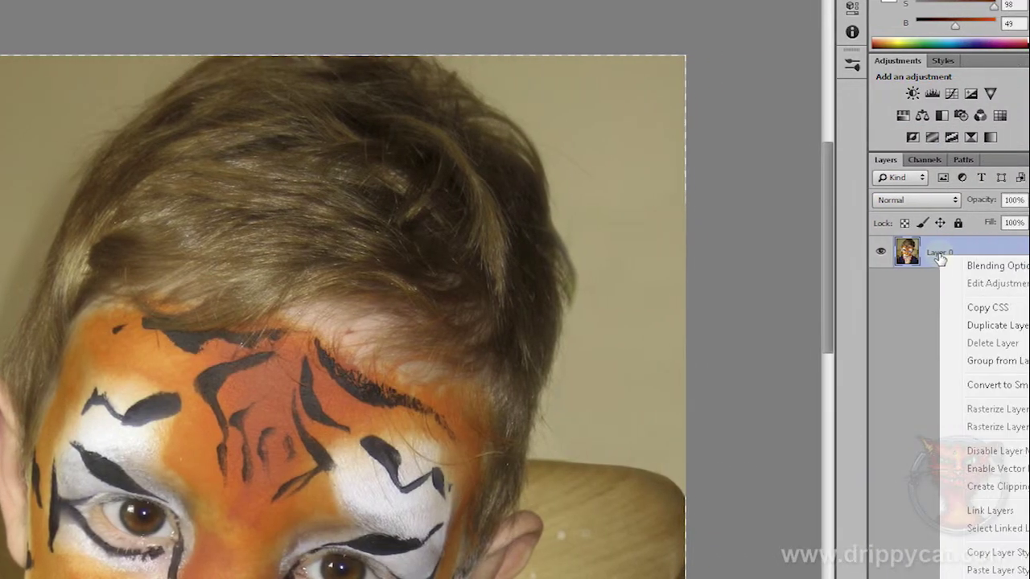
left_click(964, 330)
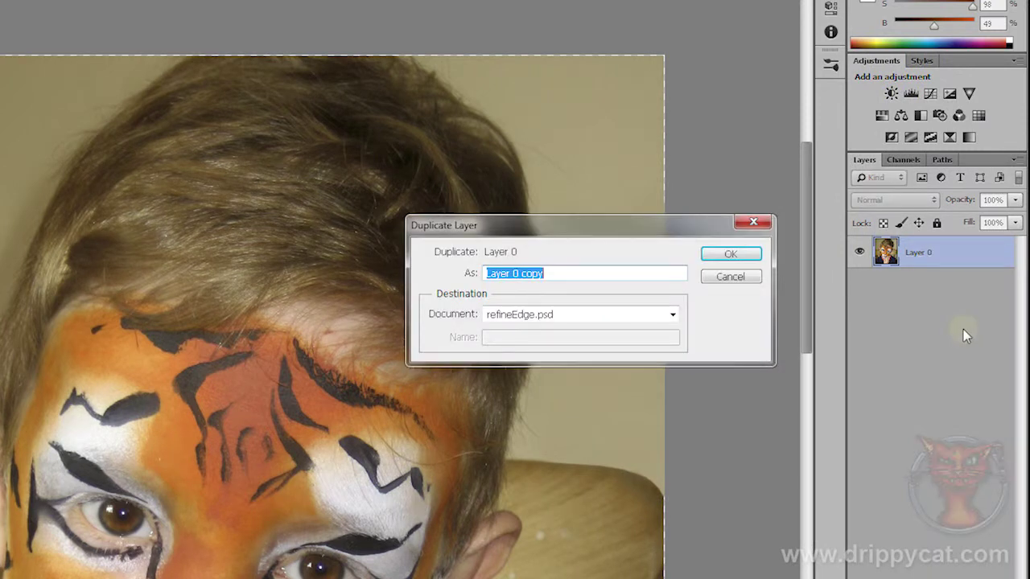
left_click(728, 255)
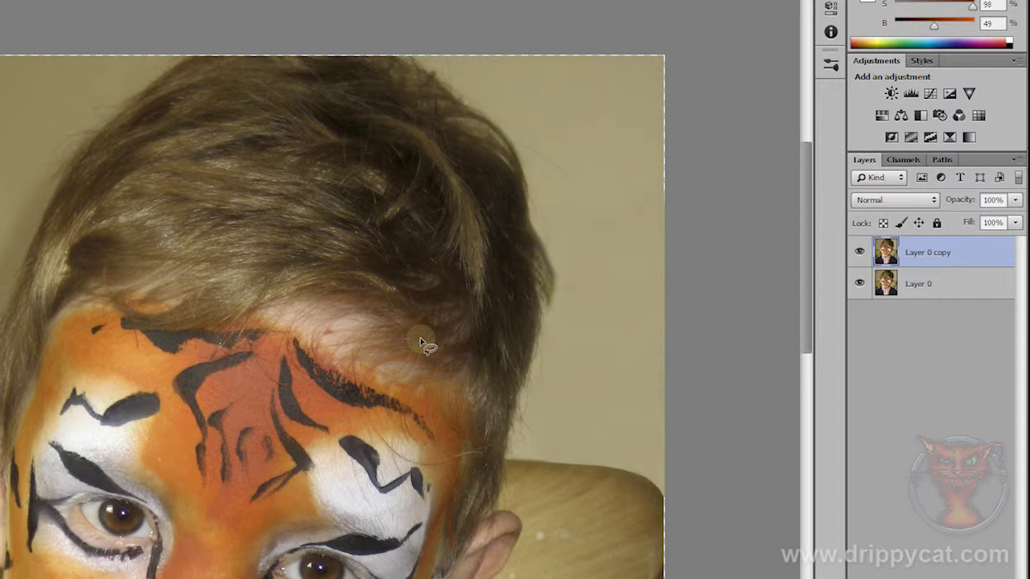
Apply a steep Curves adjustment to Layer 0 copy with a point near Input 107 / Output 215
key("ctrl+m")
left_click_drag(764, 198, 506, 187)
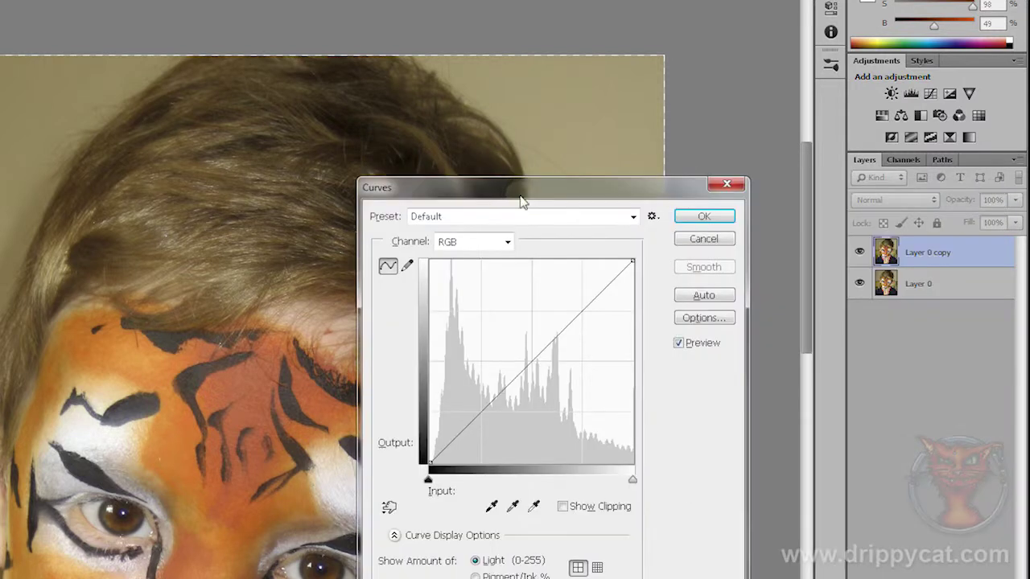
mouse_move(39, 237)
left_mouse_down()
mouse_move(55, 201)
mouse_move(27, 296)
mouse_move(68, 191)
mouse_move(16, 188)
mouse_move(10, 199)
left_mouse_up()
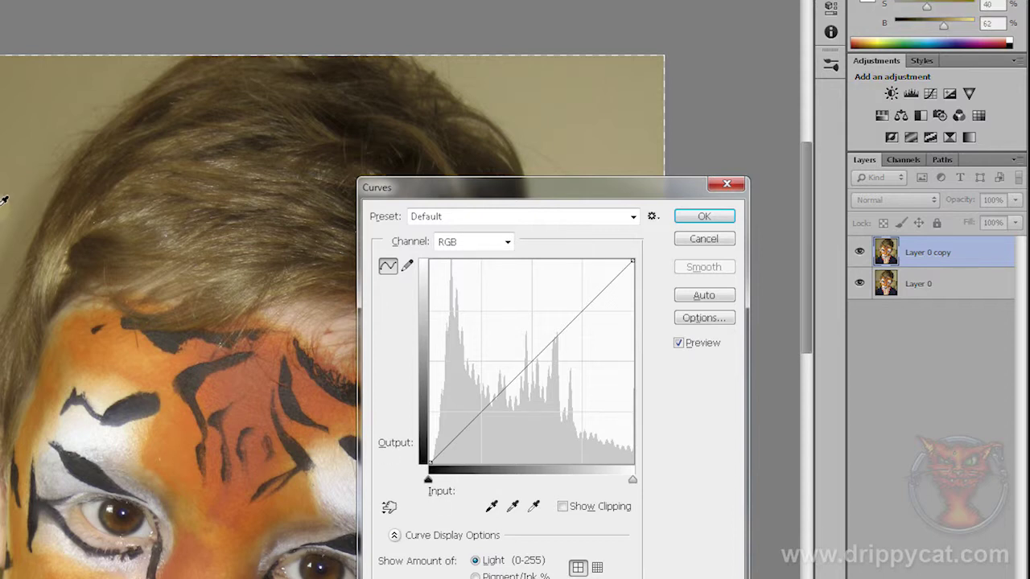
left_click(499, 393)
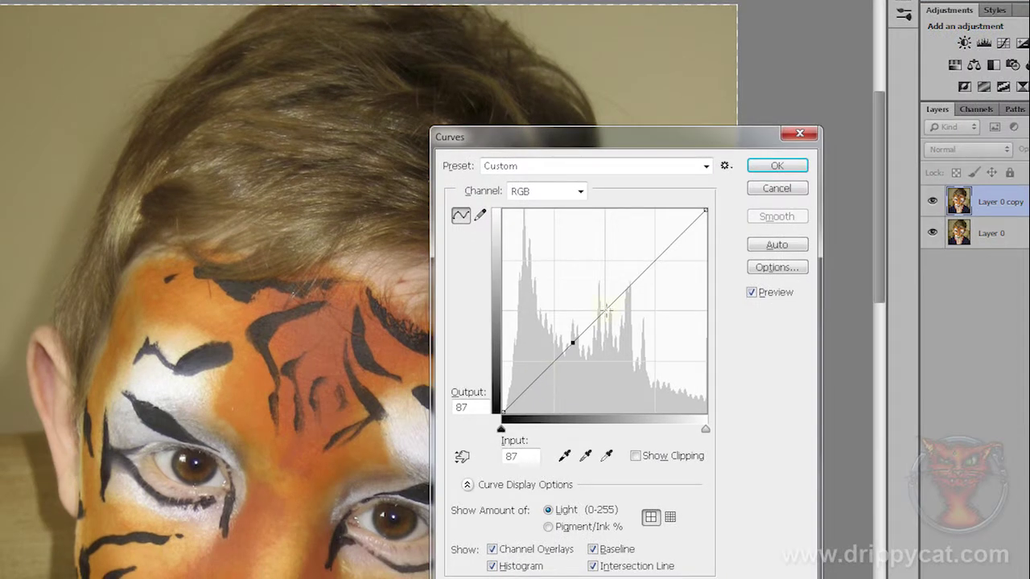
left_click_drag(601, 308, 584, 243)
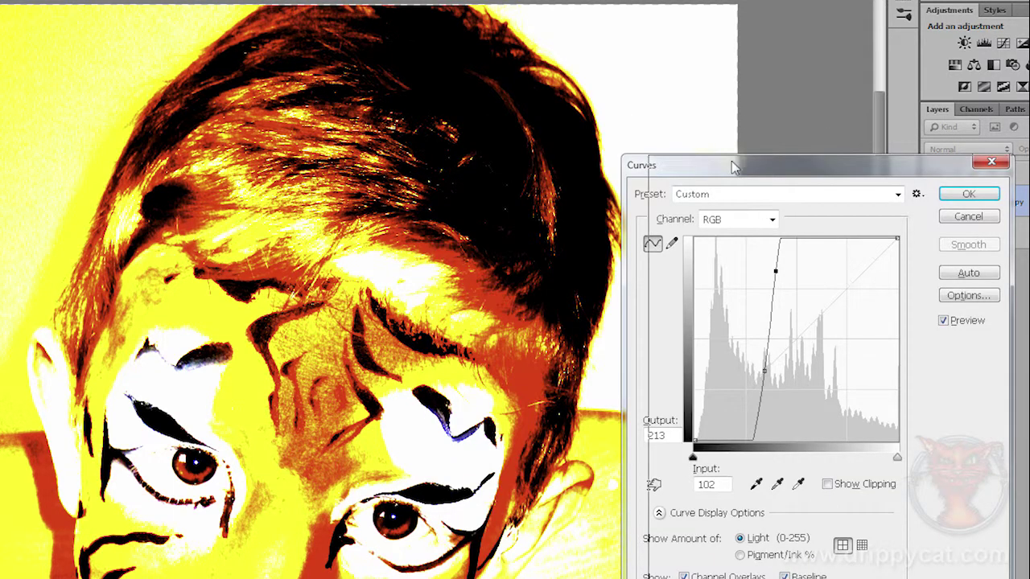
left_click_drag(703, 166, 730, 162)
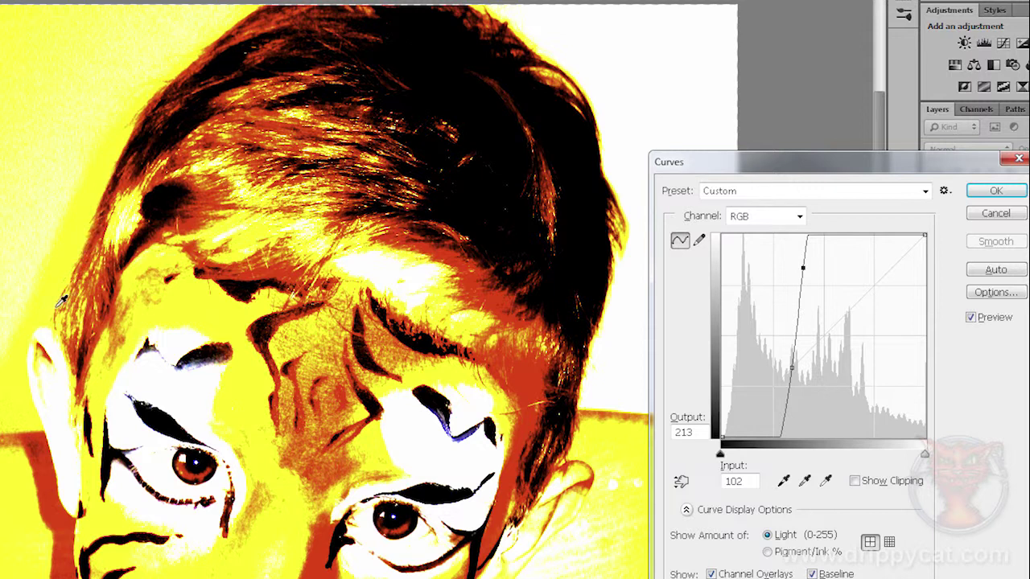
left_click_drag(803, 269, 806, 266)
left_click_drag(237, 94, 238, 77)
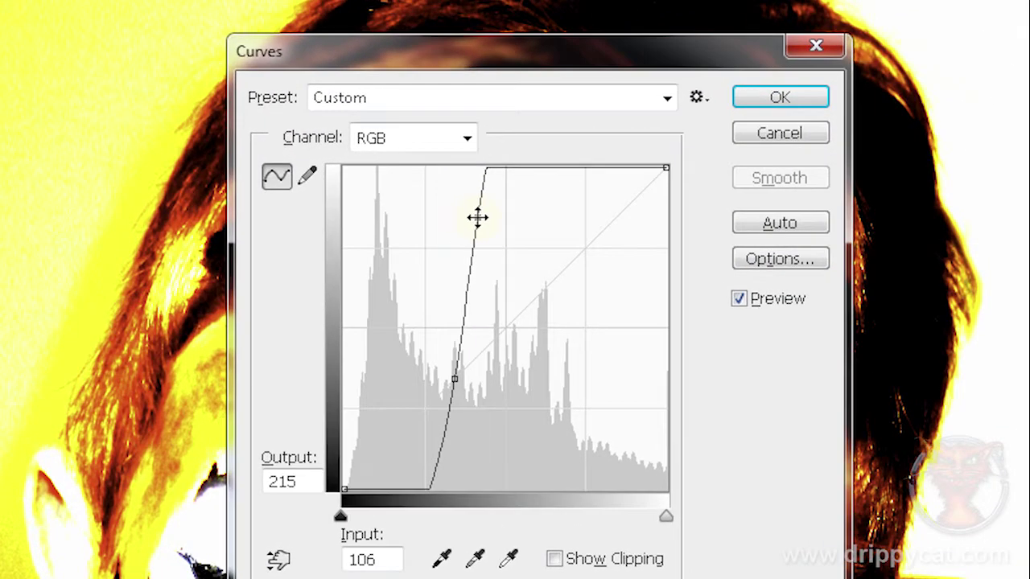
left_click_drag(477, 217, 479, 217)
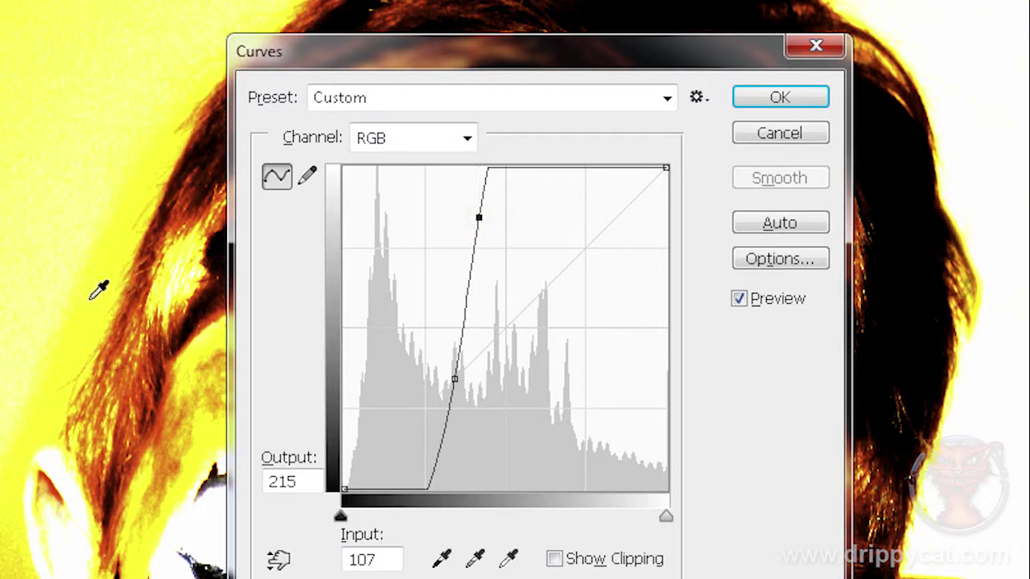
left_click(787, 103)
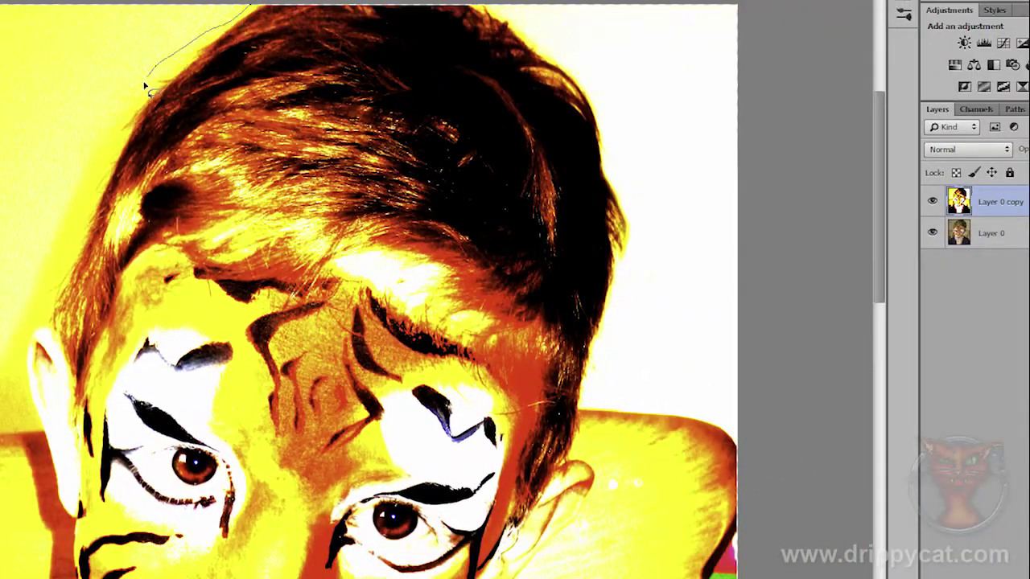
Lasso the hair from its left edge along the eyebrow line and back up from the ear
left_click_drag(121, 137, 92, 193)
mouse_move(46, 316)
left_mouse_down()
mouse_move(78, 410)
mouse_move(117, 317)
mouse_move(159, 266)
left_mouse_up()
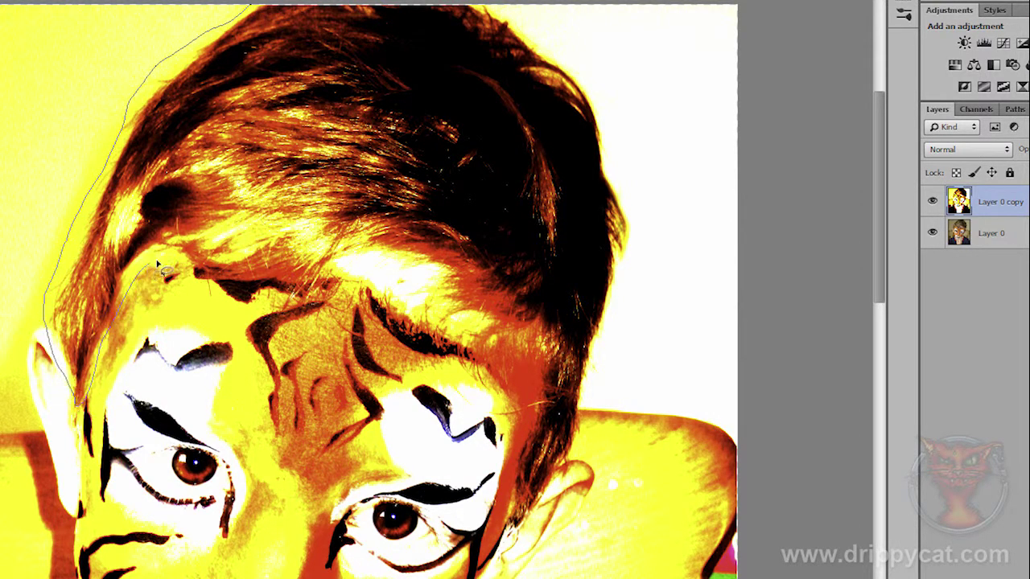
left_click_drag(211, 299, 275, 296)
mouse_move(288, 312)
left_mouse_down()
mouse_move(352, 280)
mouse_move(368, 326)
mouse_move(389, 334)
mouse_move(394, 319)
mouse_move(414, 338)
mouse_move(457, 349)
mouse_move(453, 363)
mouse_move(523, 433)
mouse_move(507, 548)
mouse_move(535, 526)
mouse_move(570, 467)
mouse_move(600, 365)
left_mouse_up()
mouse_move(634, 270)
left_mouse_down()
mouse_move(608, 150)
mouse_move(567, 69)
mouse_move(484, 8)
mouse_move(266, 5)
mouse_move(184, 41)
left_mouse_up()
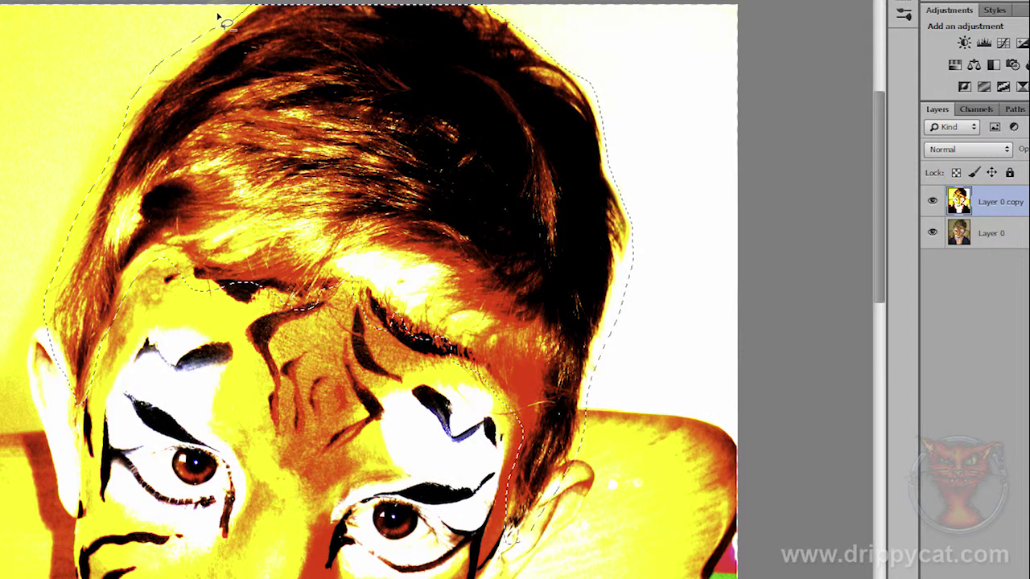
Add the left hair edge, the brow-to-hairline gap and the neck-side hair to the selection
mouse_move(218, 18)
left_mouse_down()
mouse_move(132, 105)
mouse_move(83, 216)
left_mouse_up()
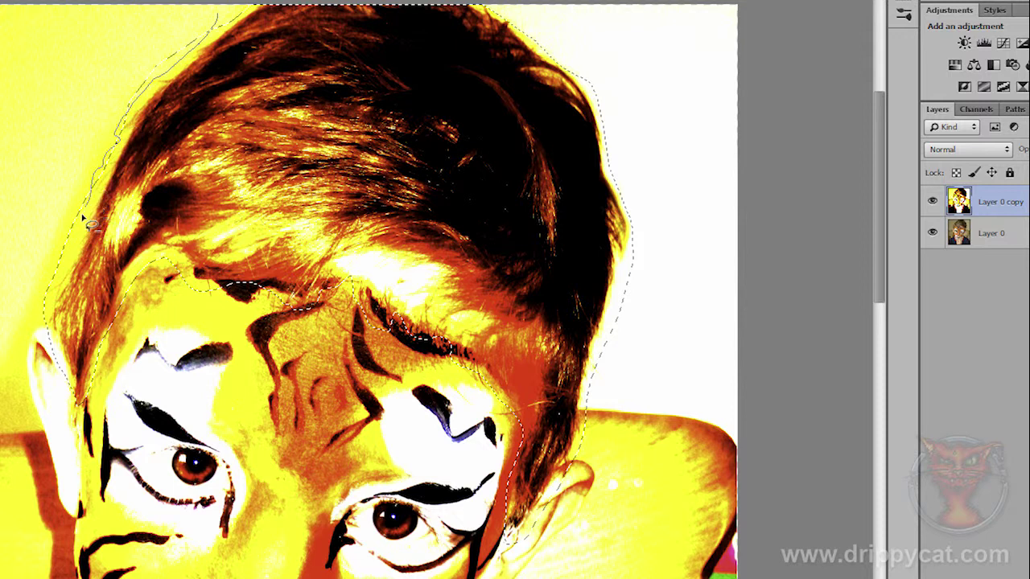
left_click_drag(58, 91, 218, 16)
mouse_move(123, 333)
left_mouse_down()
mouse_move(128, 278)
mouse_move(148, 263)
left_mouse_up()
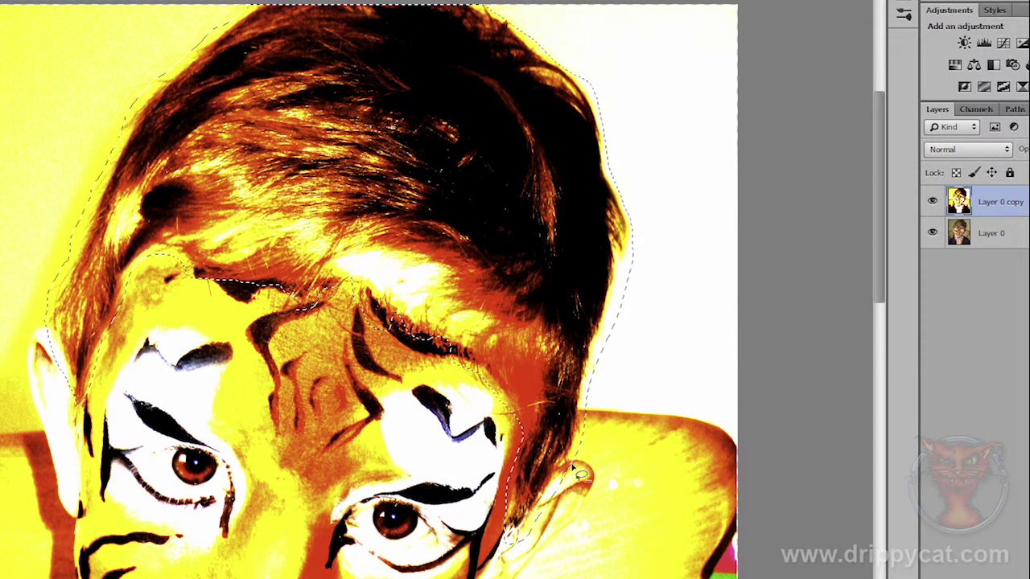
left_click_drag(576, 456, 528, 531)
left_click_drag(641, 457, 616, 451)
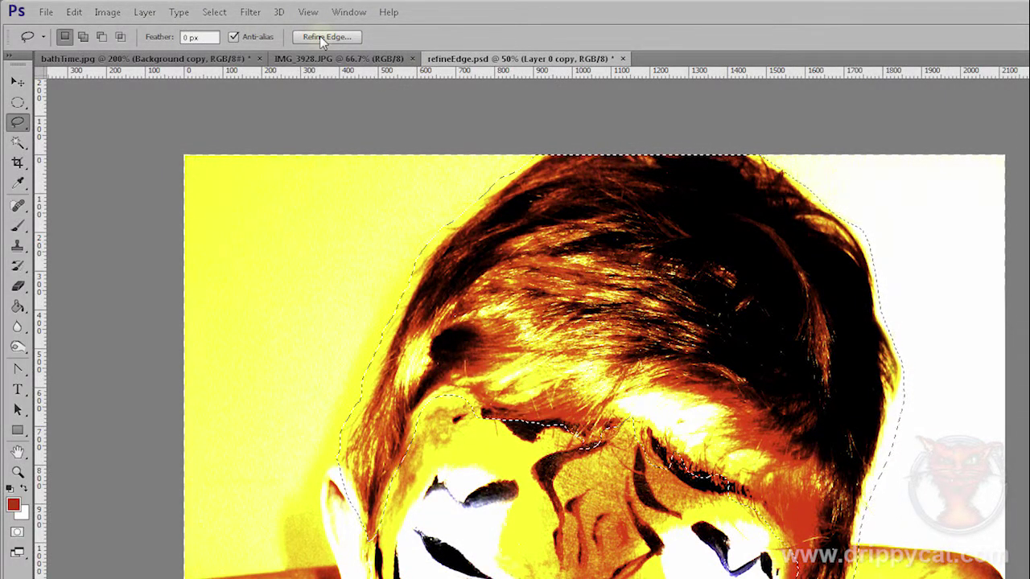
Open Select > Refine Edge and preview the hair selection On Black
left_click(215, 12)
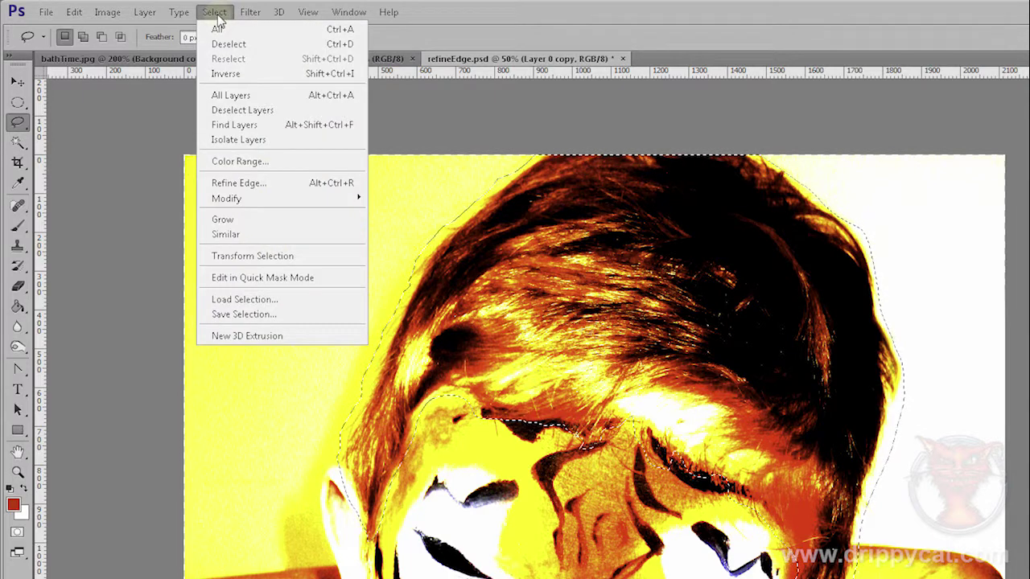
left_click(252, 187)
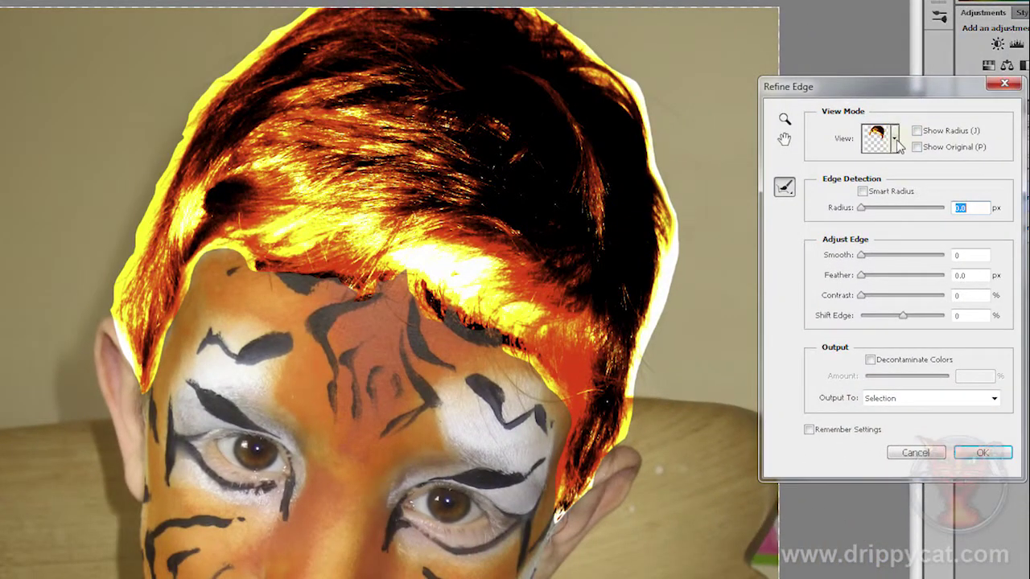
left_click(894, 140)
left_click(847, 238)
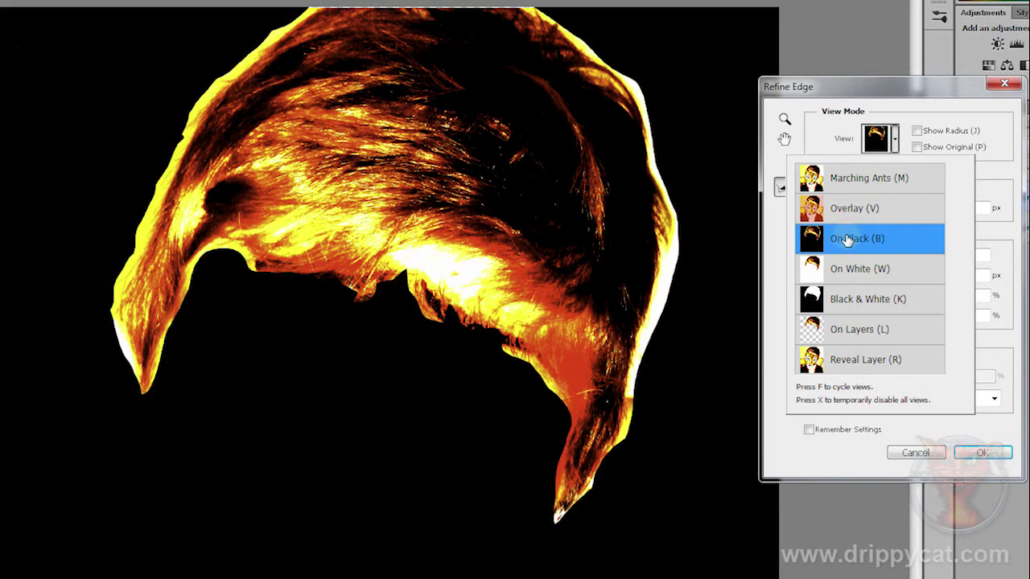
left_click_drag(850, 95, 805, 83)
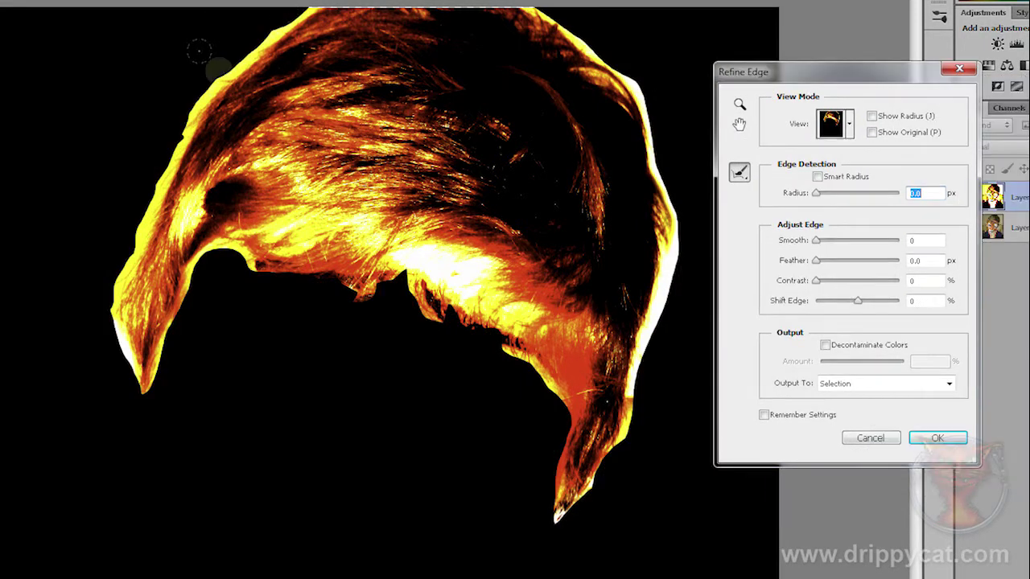
Paint the Refine Radius brush along the hair's left, underside, right and top edges
right_click(228, 69, "alt")
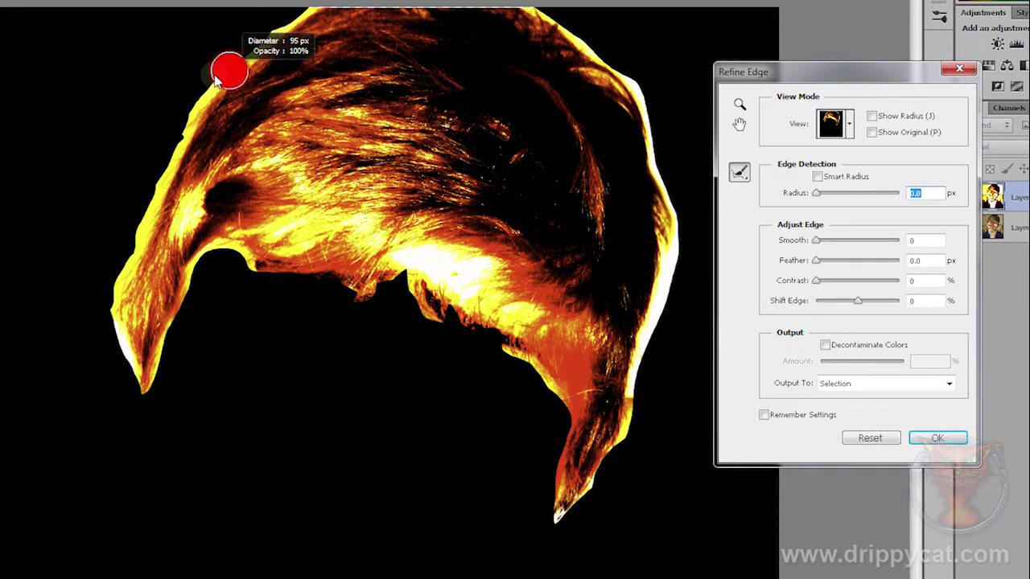
mouse_move(315, 6)
left_mouse_down()
mouse_move(223, 81)
mouse_move(187, 131)
mouse_move(112, 310)
left_mouse_up()
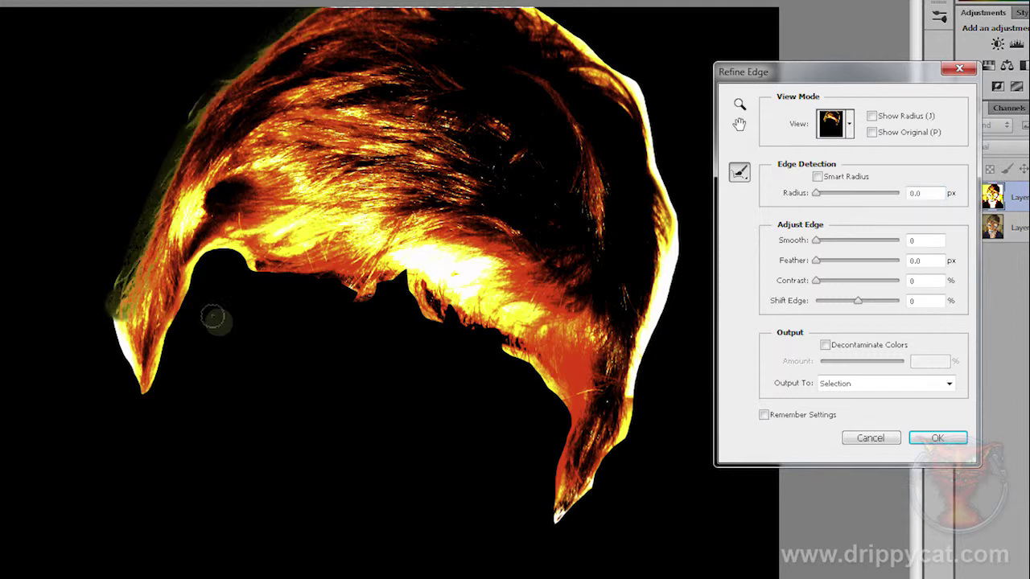
mouse_move(104, 312)
left_mouse_down()
mouse_move(127, 367)
mouse_move(137, 378)
mouse_move(167, 373)
mouse_move(158, 384)
mouse_move(180, 304)
mouse_move(219, 235)
mouse_move(213, 256)
mouse_move(256, 274)
mouse_move(277, 267)
mouse_move(383, 295)
mouse_move(396, 261)
left_mouse_up()
left_click_drag(391, 266, 465, 331)
mouse_move(439, 299)
left_mouse_down()
mouse_move(526, 353)
mouse_move(570, 432)
mouse_move(574, 416)
mouse_move(549, 507)
mouse_move(569, 515)
mouse_move(602, 462)
mouse_move(645, 304)
mouse_move(651, 133)
mouse_move(644, 161)
mouse_move(656, 104)
mouse_move(631, 121)
mouse_move(639, 136)
mouse_move(578, 52)
mouse_move(519, 10)
left_mouse_up()
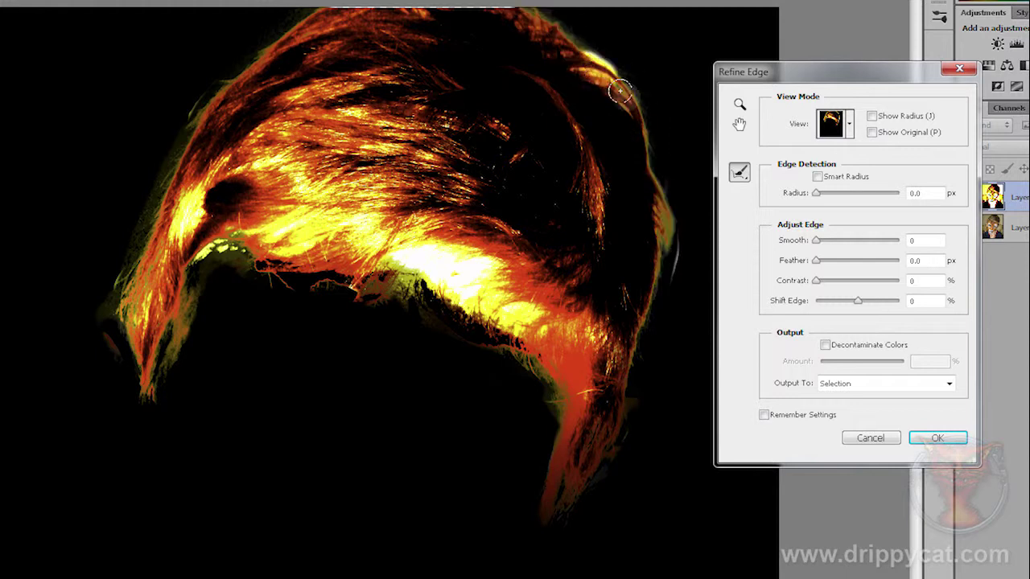
mouse_move(653, 141)
left_mouse_down()
mouse_move(646, 186)
mouse_move(704, 281)
left_mouse_up()
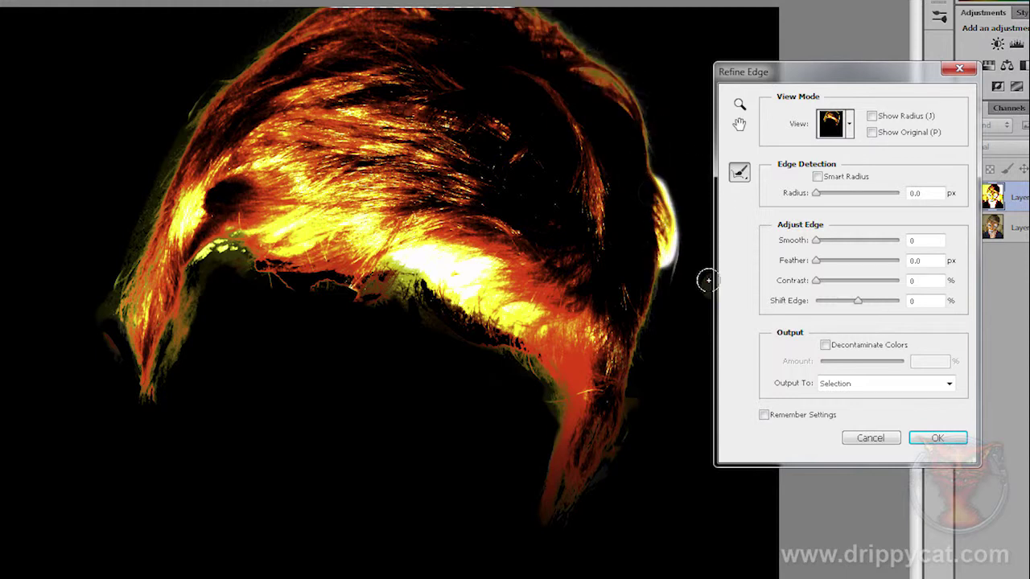
left_click_drag(680, 225, 670, 322)
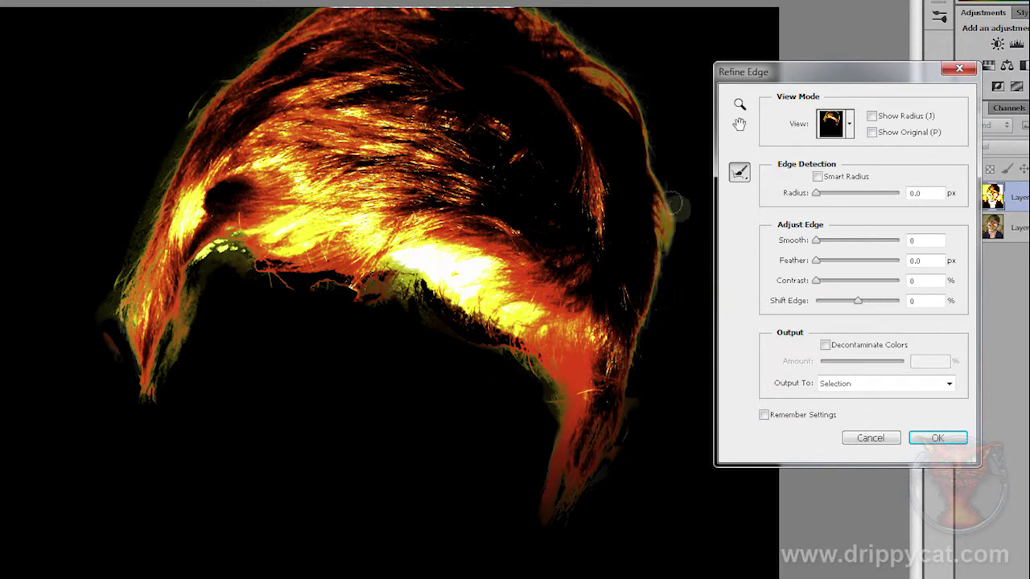
left_click_drag(612, 69, 525, 23)
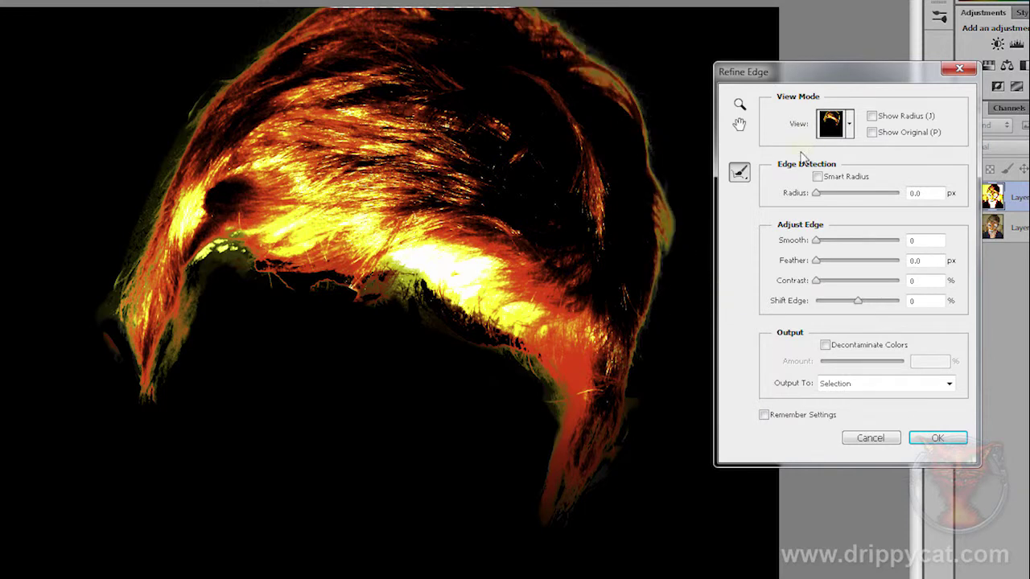
mouse_move(85, 329)
left_mouse_down()
mouse_move(113, 312)
mouse_move(115, 362)
left_mouse_up()
left_click_drag(181, 318, 156, 405)
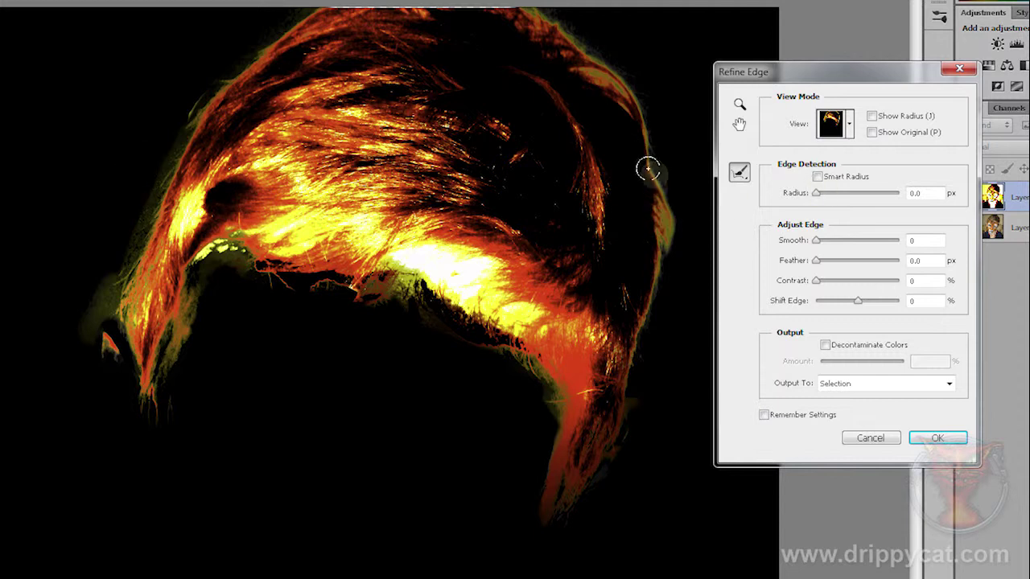
key("Tab")
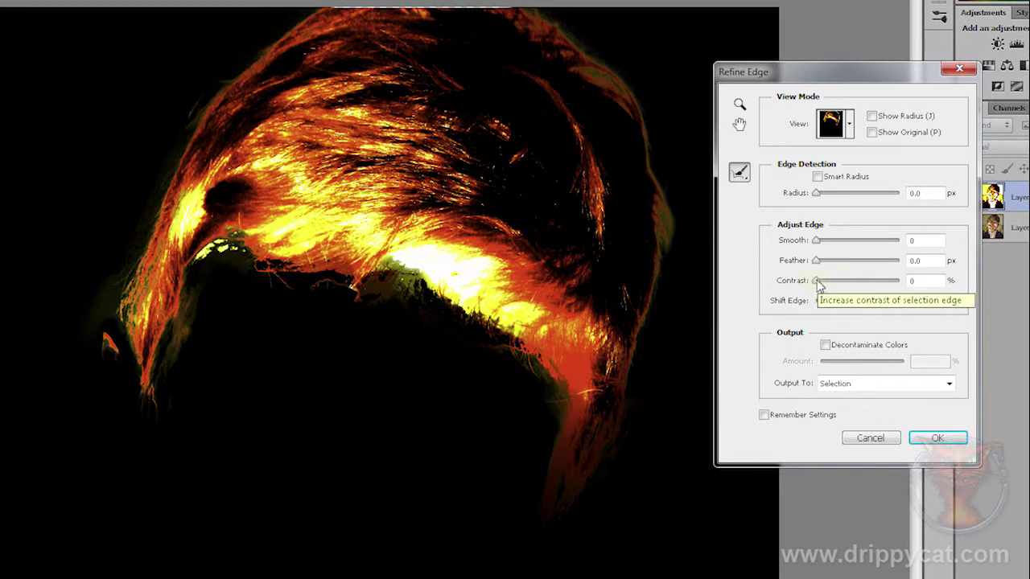
Set Contrast 21% and Shift Edge -33%, preview On White, and keep output as Selection
left_click_drag(818, 285, 833, 286)
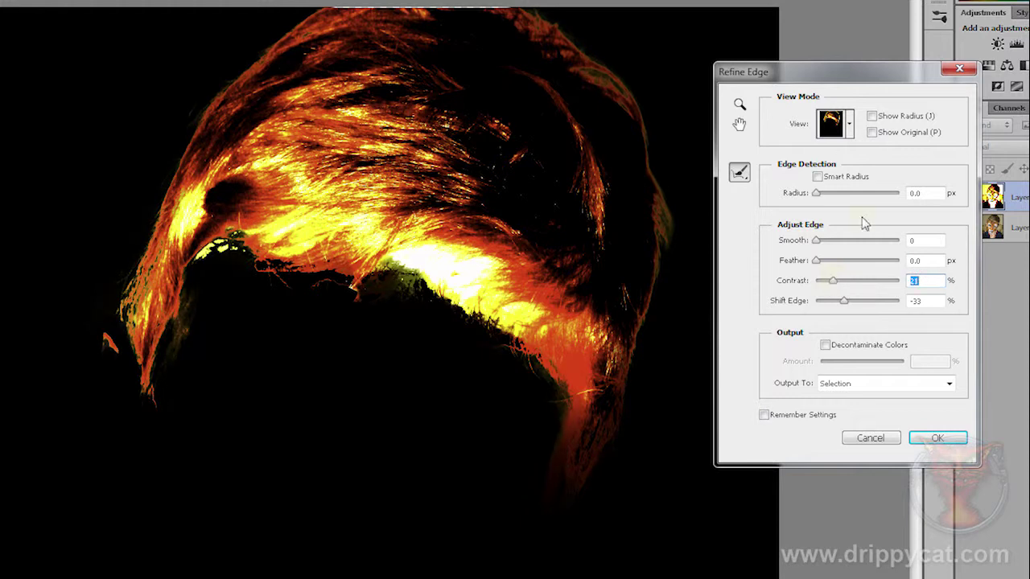
left_click(849, 129)
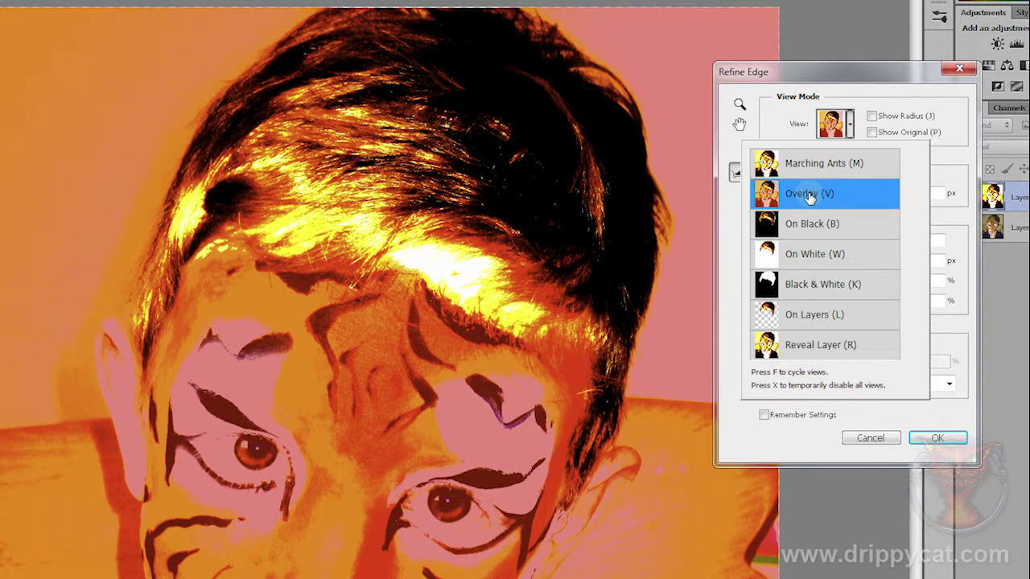
left_click(856, 132)
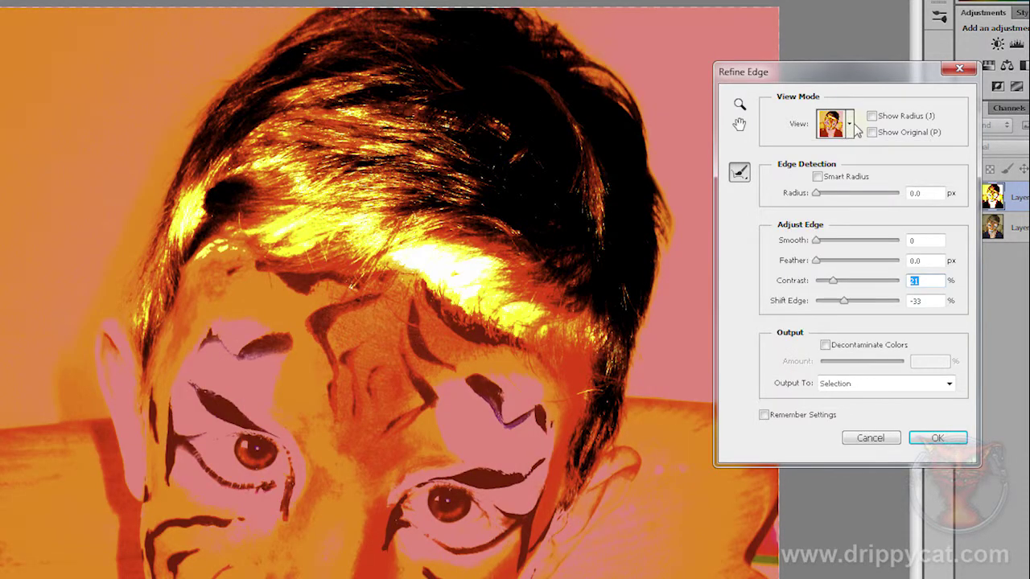
left_click(855, 128)
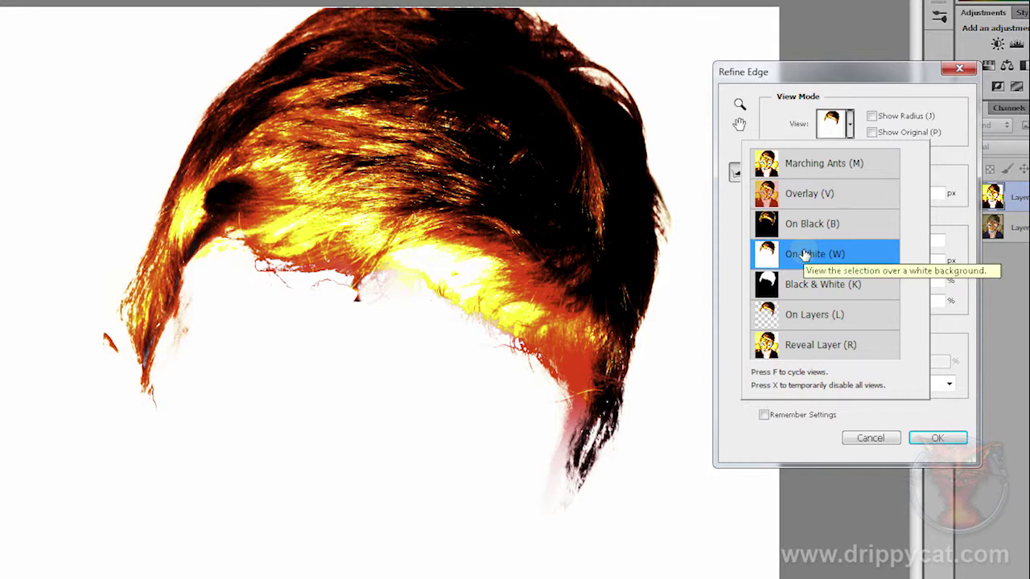
left_click(925, 423)
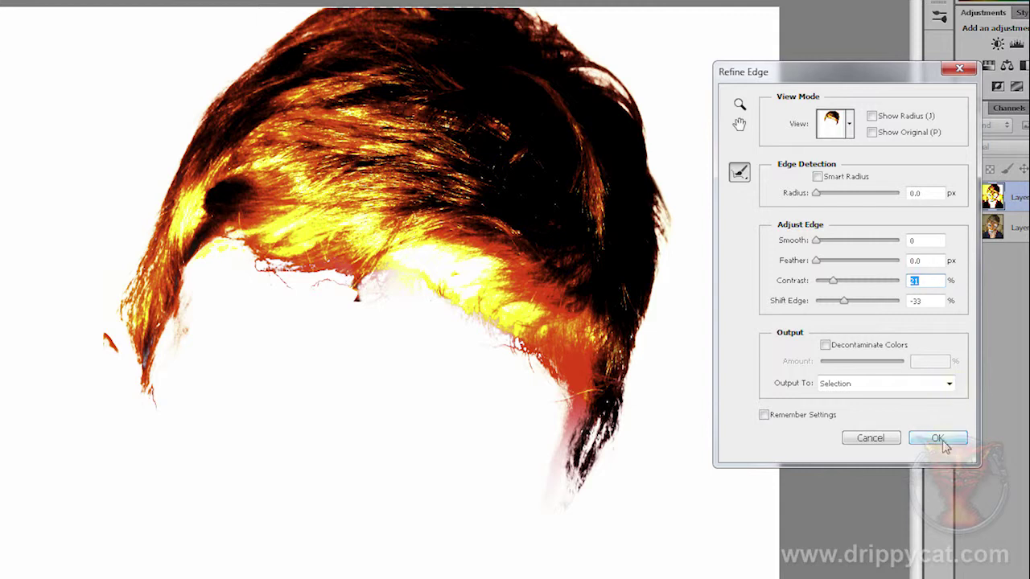
left_click(950, 385)
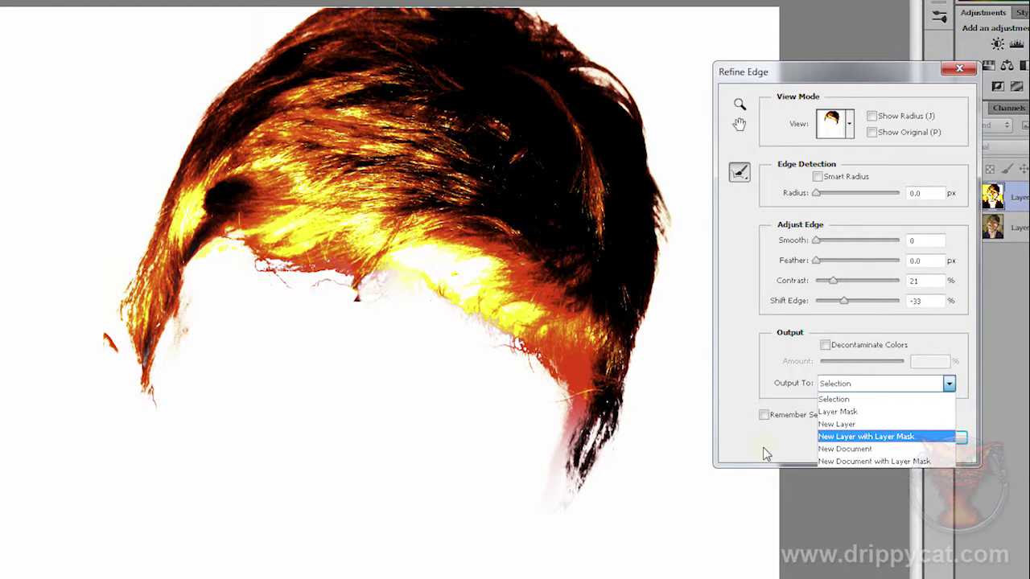
left_click(800, 400)
Apply the refined selection, delete the old Layer 0 copy, and duplicate Layer 0 afresh
left_click(939, 439)
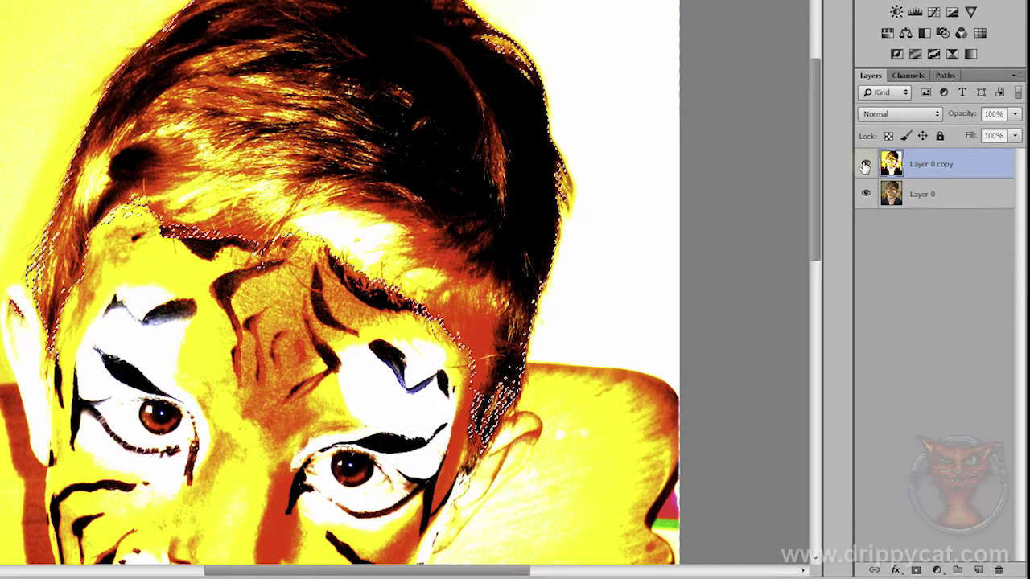
left_click_drag(937, 167, 998, 568)
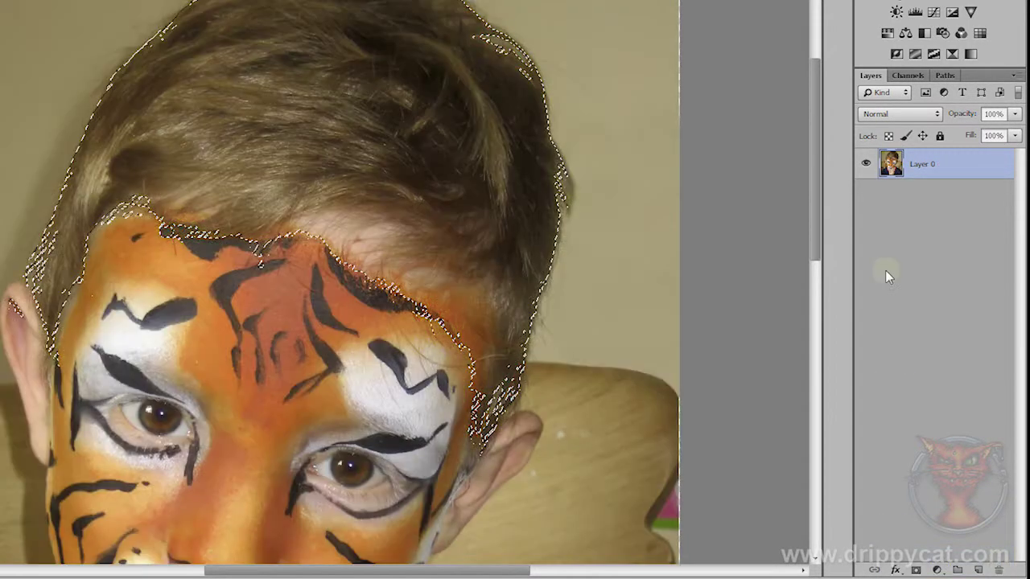
right_click(927, 169)
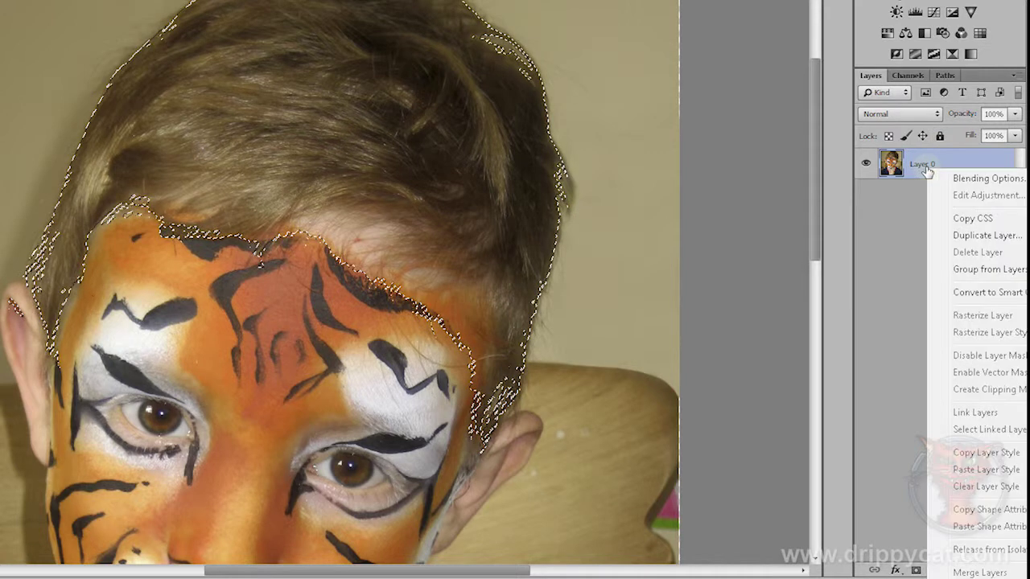
left_click(966, 236)
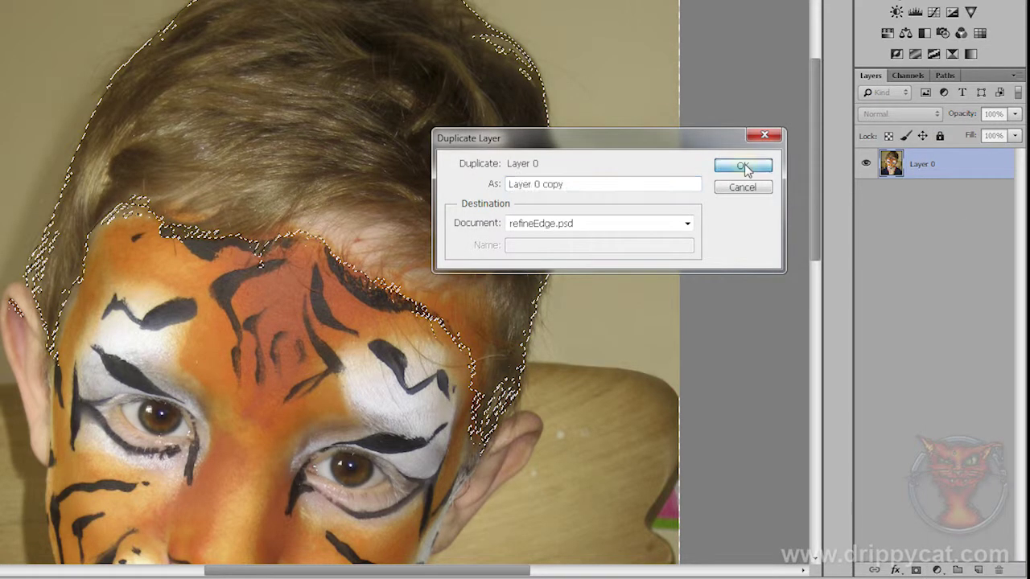
left_click(742, 165)
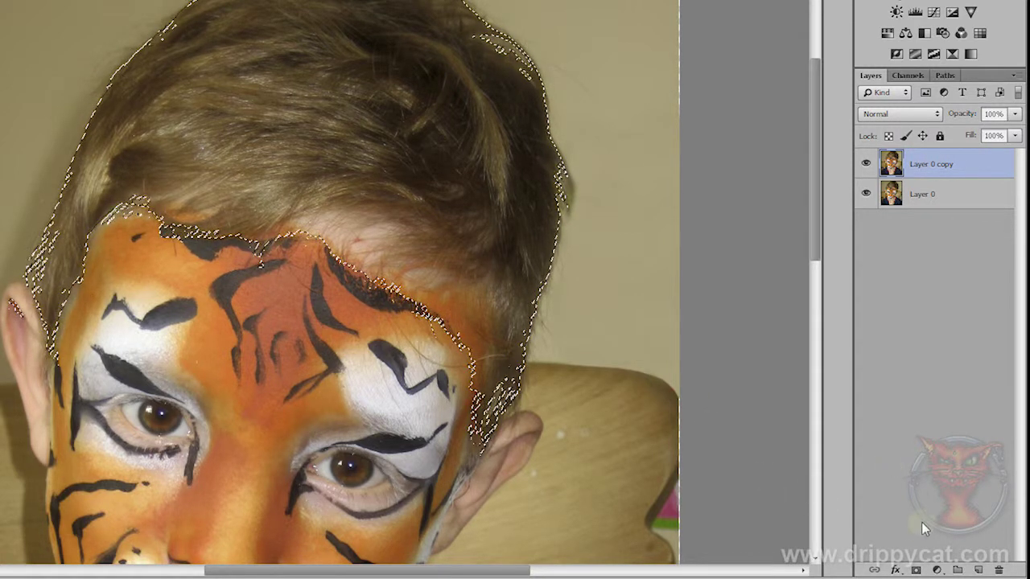
Add a hair-shaped layer mask to Layer 0 copy, inspect it, then target the layer image
left_click(916, 570)
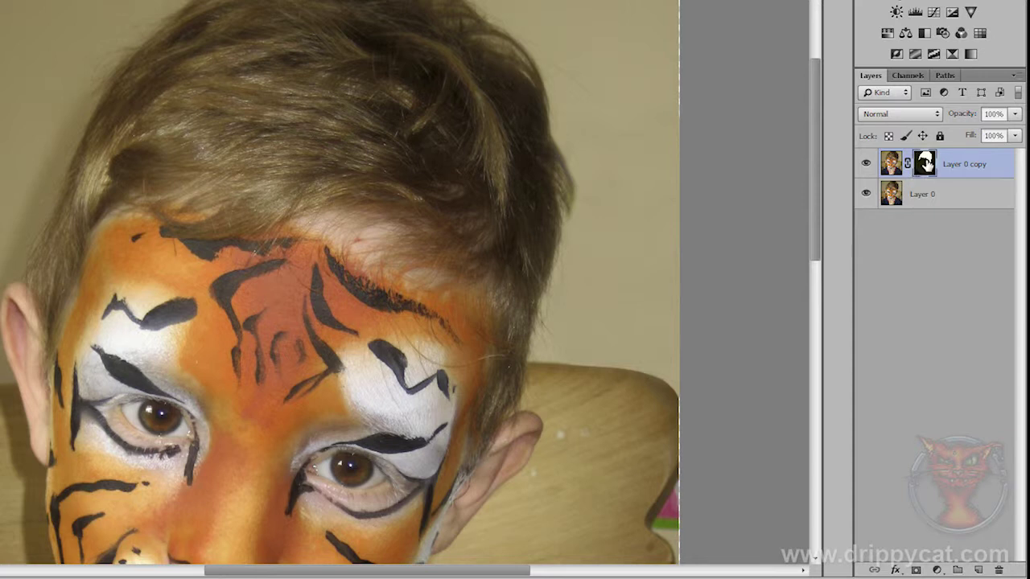
left_click(925, 164, "alt")
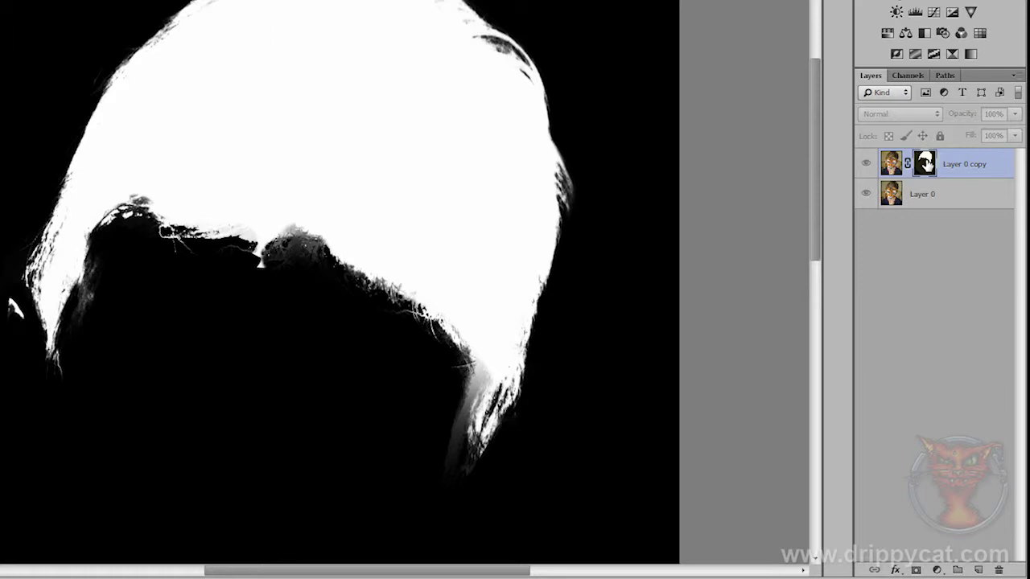
left_click(925, 164, "alt")
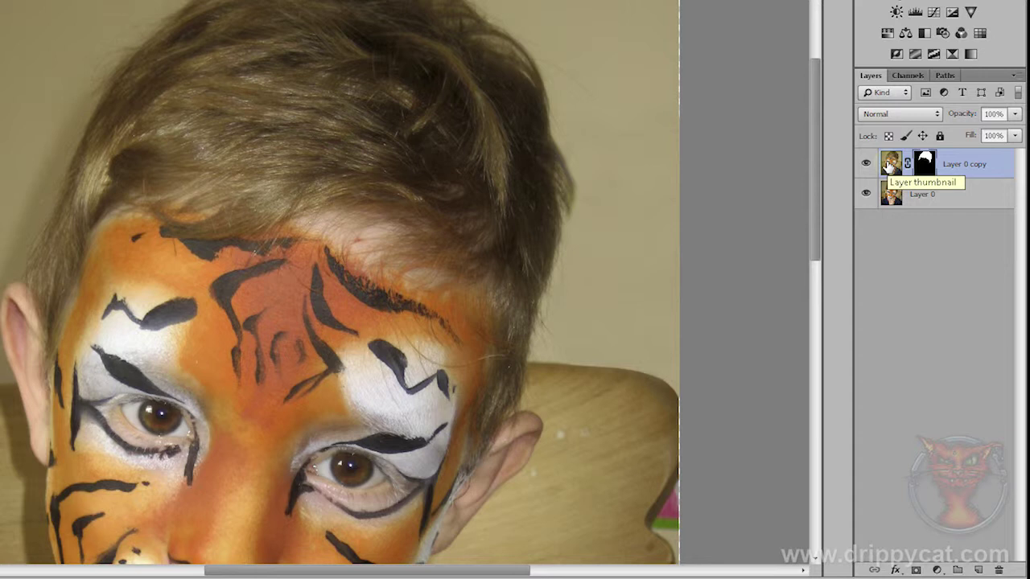
left_click(890, 164)
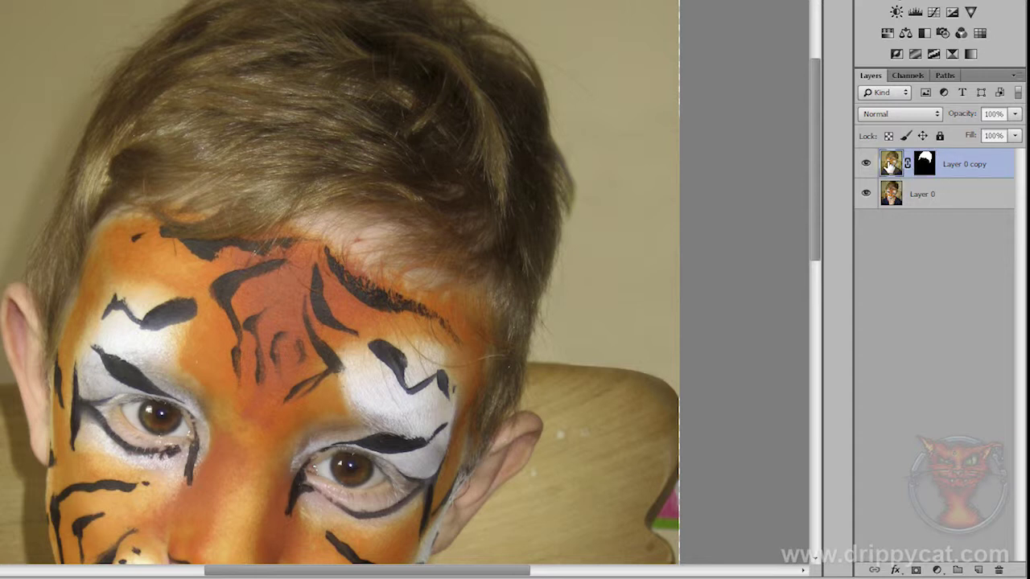
left_click(539, 221)
Apply Hue/Saturation to the masked hair at Hue -8, Saturation +53, Lightness +3
key("ctrl+u")
left_click_drag(697, 296, 639, 238)
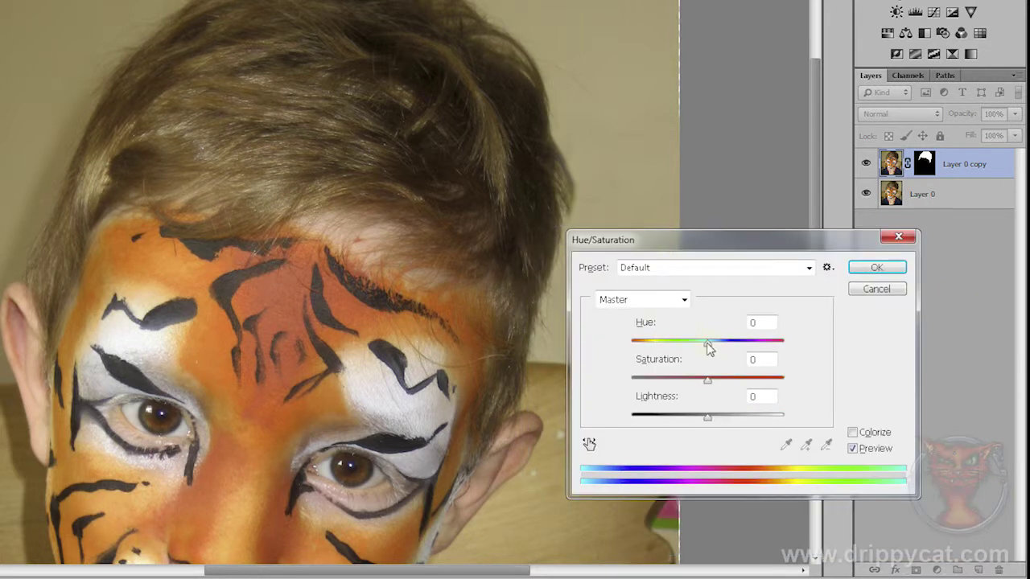
left_click_drag(709, 346, 683, 347)
left_click_drag(706, 381, 719, 382)
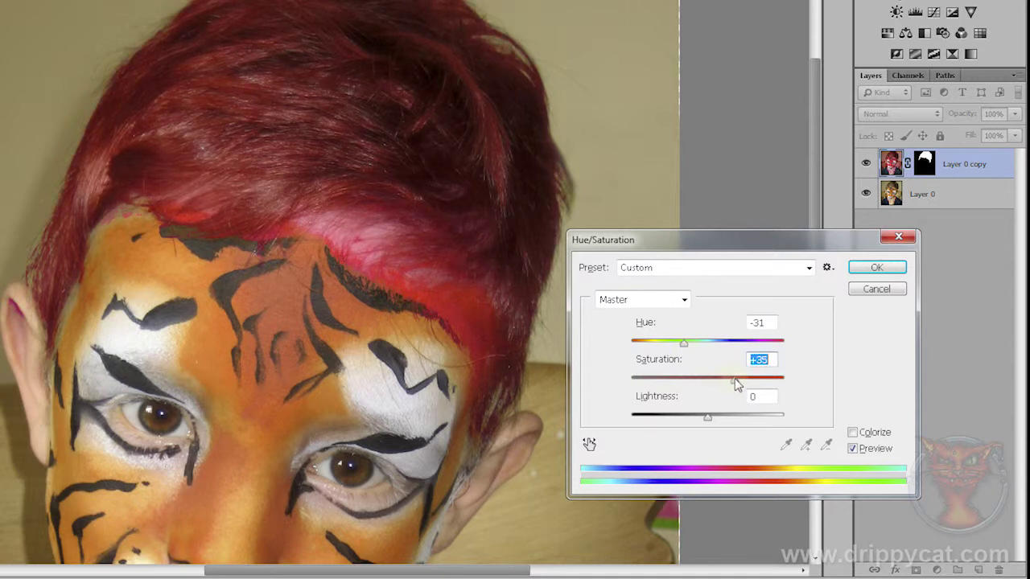
left_click_drag(682, 343, 703, 356)
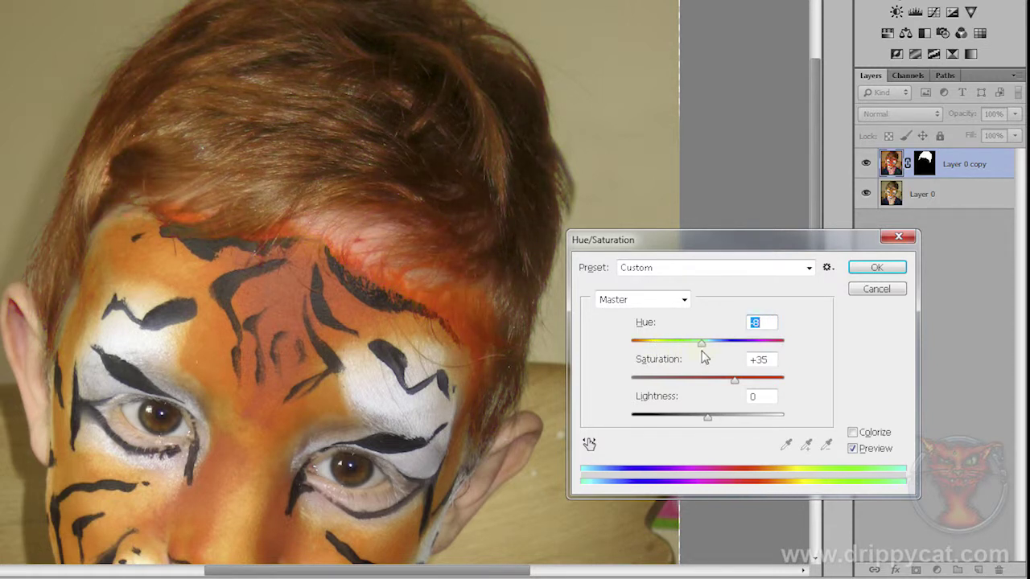
left_click_drag(705, 419, 714, 418)
left_click_drag(738, 385, 741, 386)
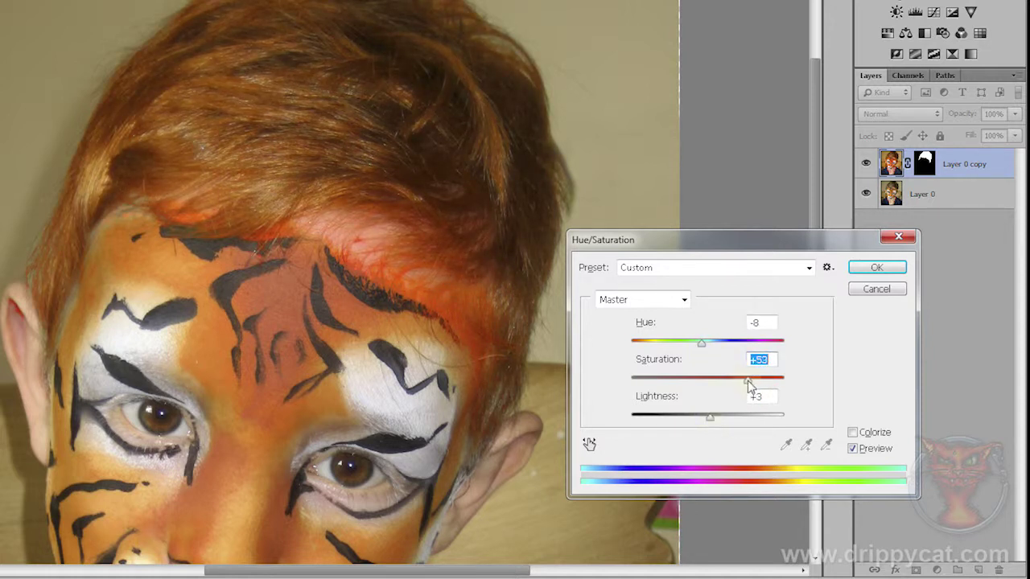
left_click(871, 272)
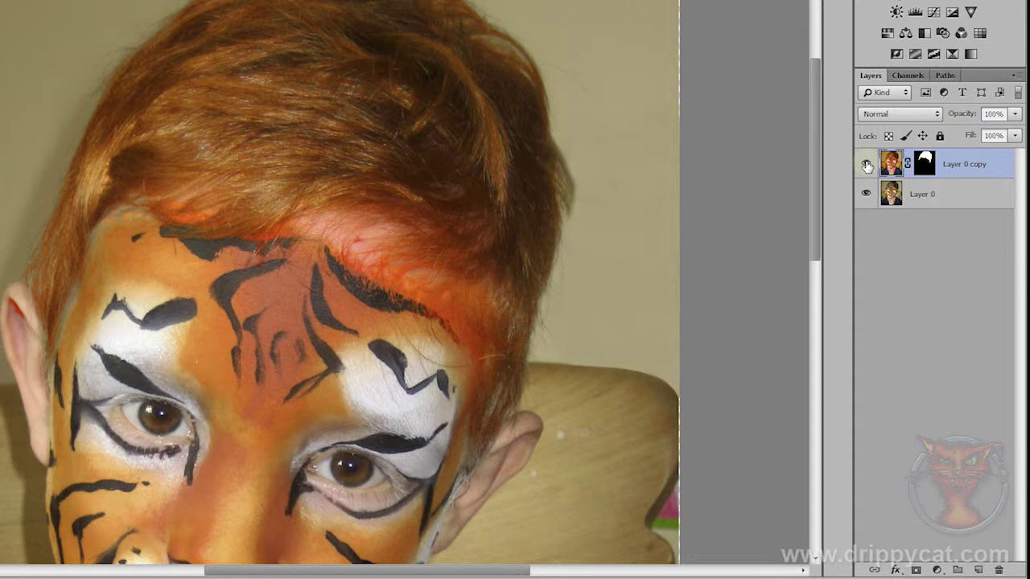
Toggle Layer 0 copy off and on to compare ginger with brown, then view its hair mask alone
left_click(866, 165)
left_click(867, 164)
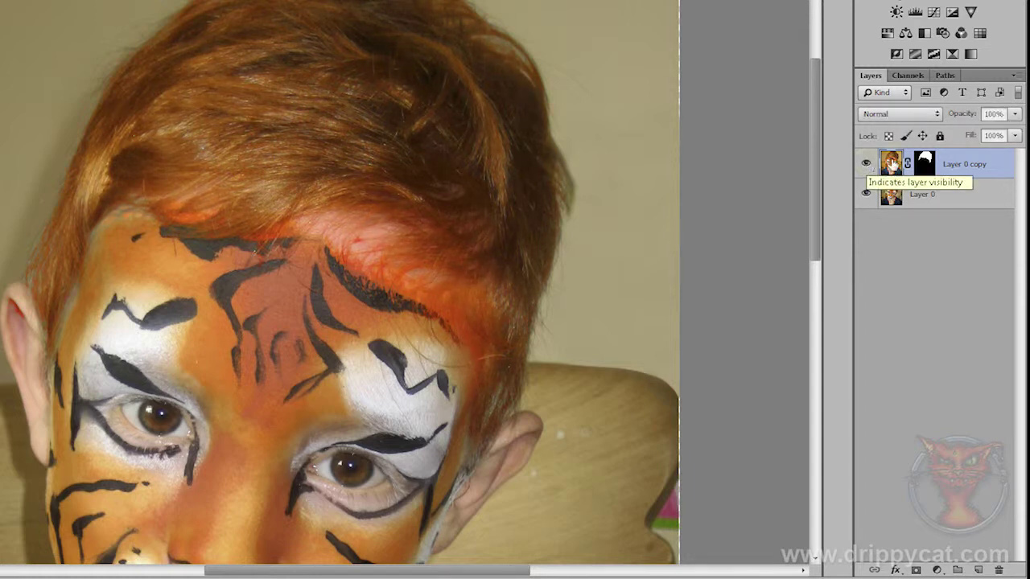
left_click(928, 165, "alt")
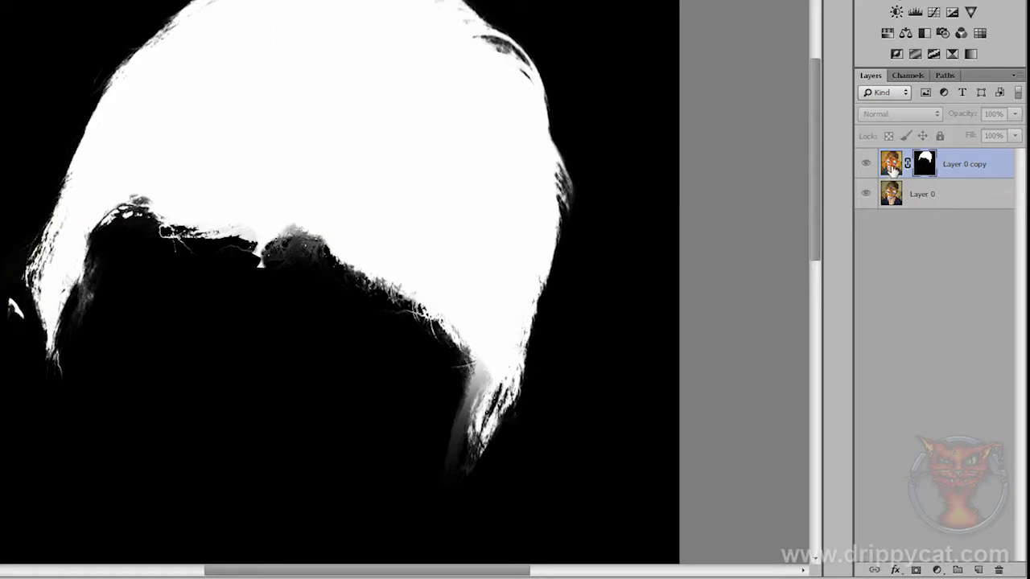
left_click(927, 166, "alt")
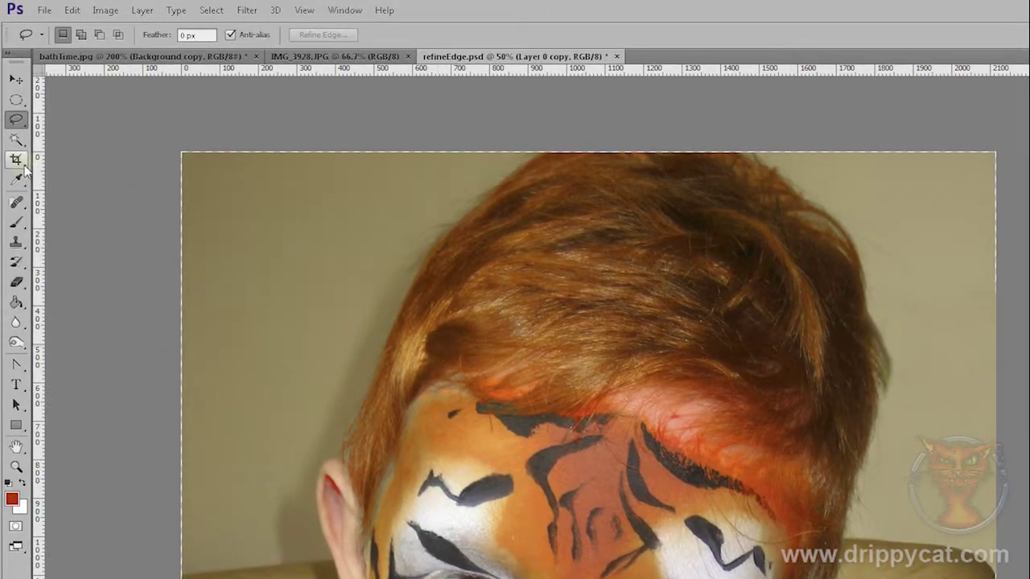
With the Brush and default black/white colours, undo a stray hair stroke, then paint on Layer 0 copy's mask
left_click(16, 222)
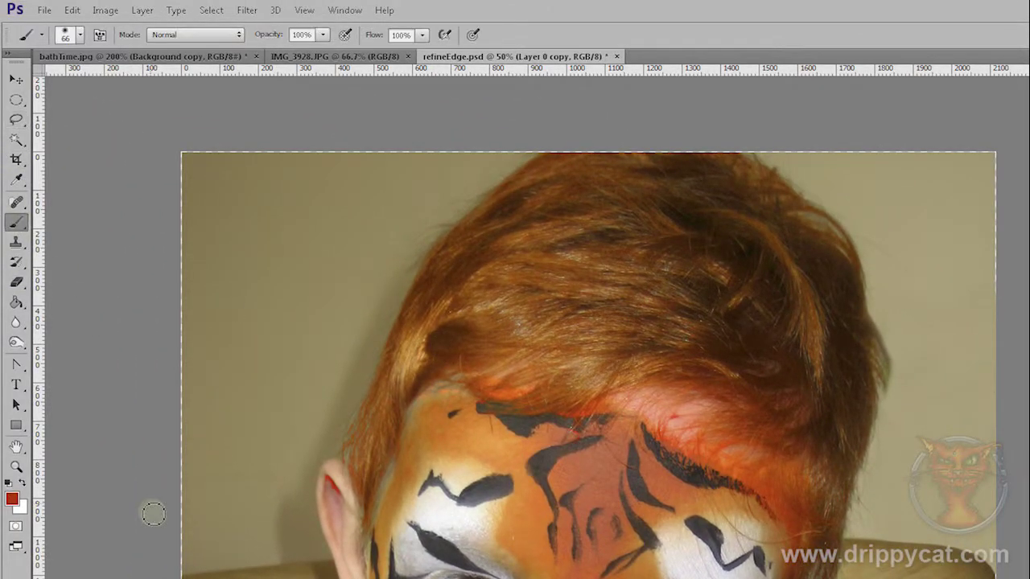
key("d")
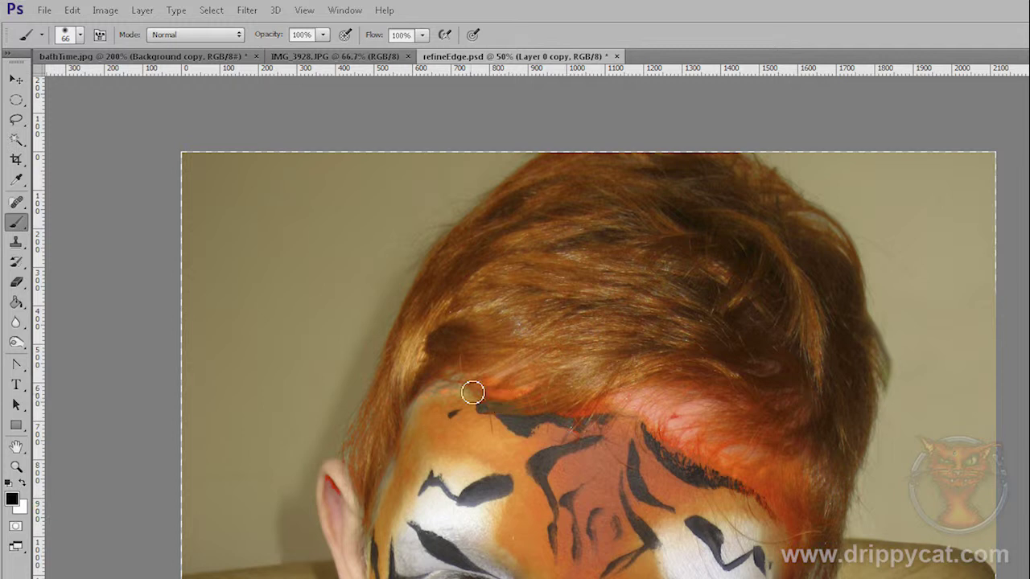
mouse_move(470, 385)
left_mouse_down()
mouse_move(509, 361)
mouse_move(592, 319)
mouse_move(678, 292)
left_mouse_up()
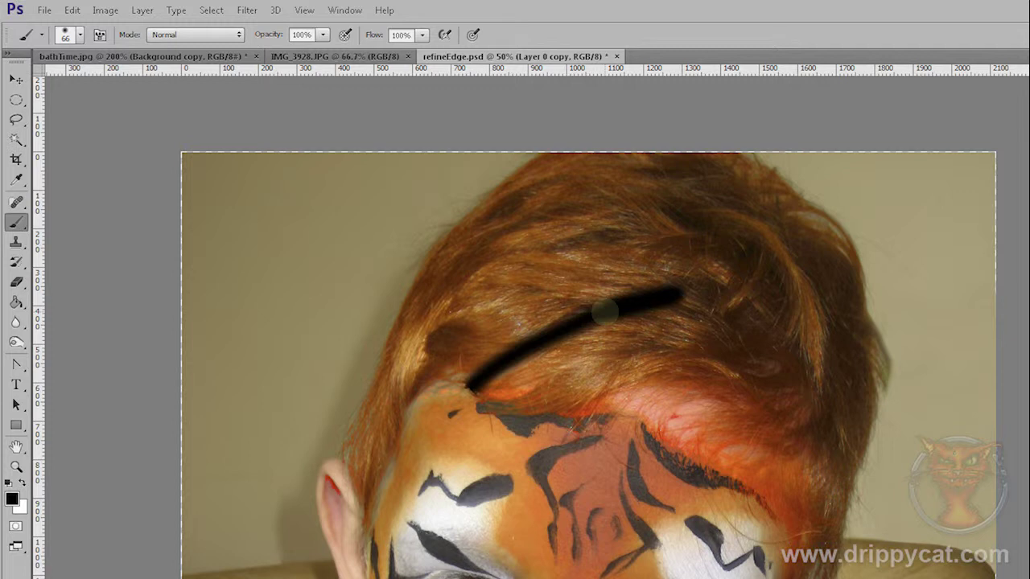
key("ctrl+z")
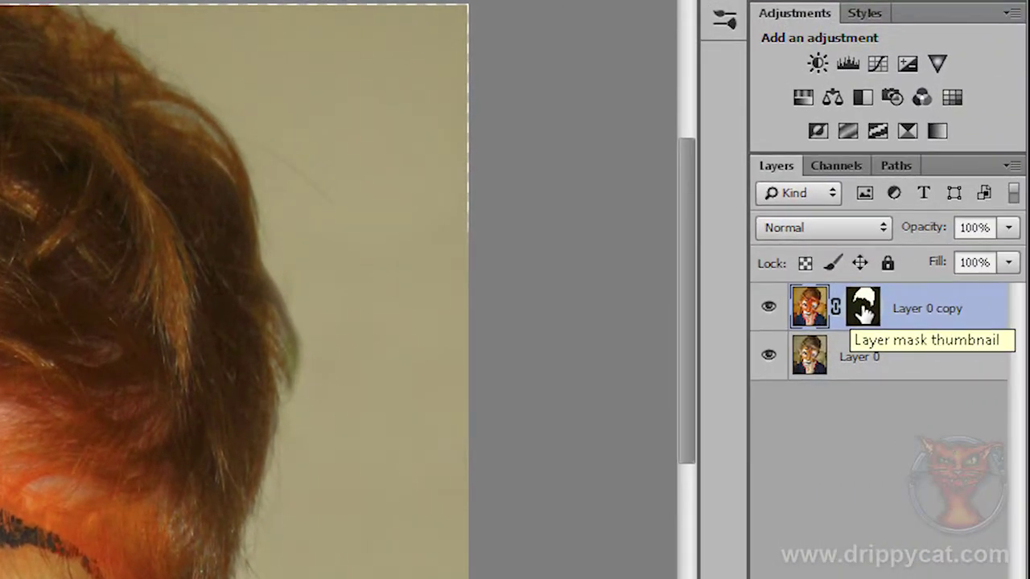
left_click(862, 307)
mouse_move(451, 263)
left_mouse_down()
mouse_move(497, 232)
mouse_move(530, 238)
mouse_move(506, 231)
mouse_move(472, 257)
left_mouse_up()
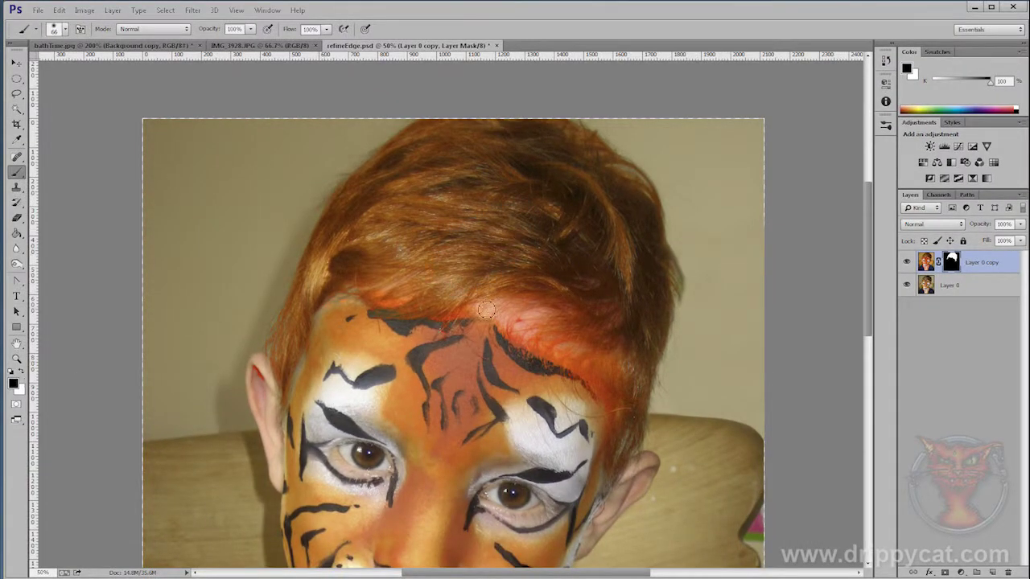
Paint the mask white along the forehead hairline, then black over the left and right orange spill
key("x")
mouse_move(483, 294)
left_mouse_down()
mouse_move(501, 295)
mouse_move(349, 297)
mouse_move(346, 312)
mouse_move(328, 315)
mouse_move(354, 304)
mouse_move(344, 323)
mouse_move(358, 330)
left_mouse_up()
key("x")
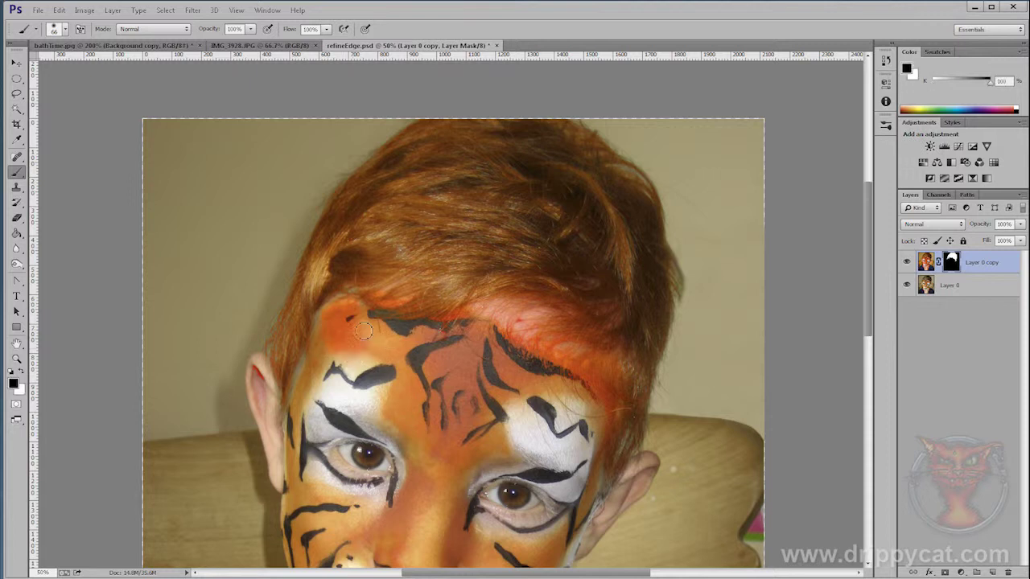
mouse_move(366, 348)
left_mouse_down()
mouse_move(331, 358)
mouse_move(366, 340)
mouse_move(337, 348)
mouse_move(342, 337)
mouse_move(314, 351)
mouse_move(347, 303)
mouse_move(325, 320)
mouse_move(294, 405)
left_mouse_up()
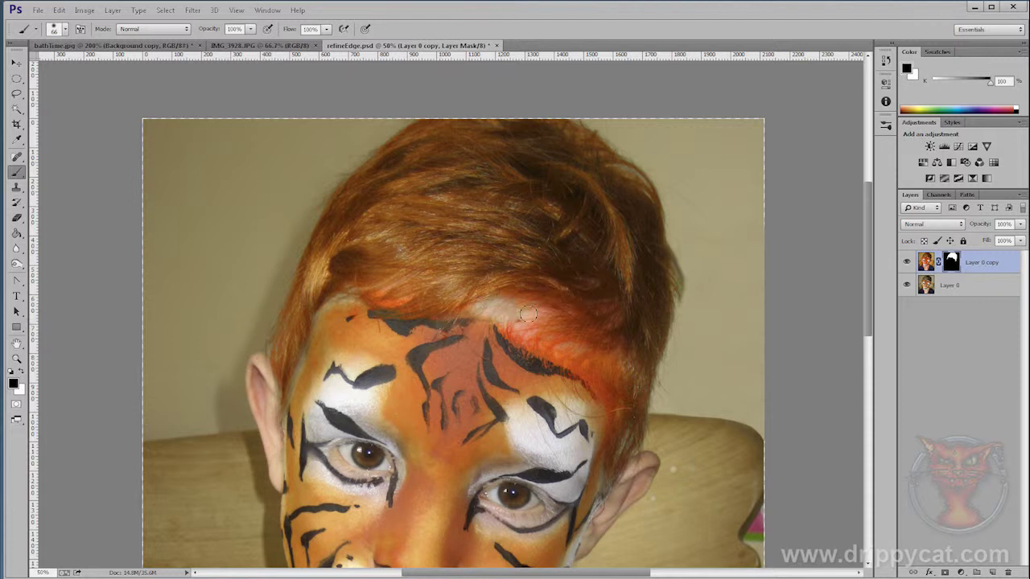
mouse_move(510, 330)
left_mouse_down()
mouse_move(558, 358)
mouse_move(597, 353)
mouse_move(547, 347)
left_mouse_up()
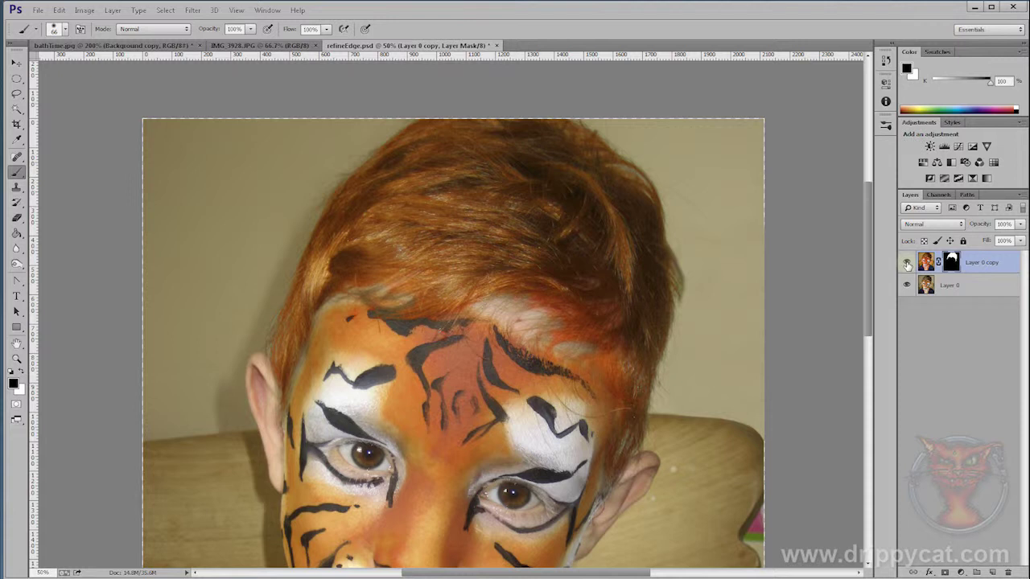
Paint white along the hairline above the right brow, comparing against the original before and after
left_click(908, 263)
left_click(907, 264)
left_click(20, 373)
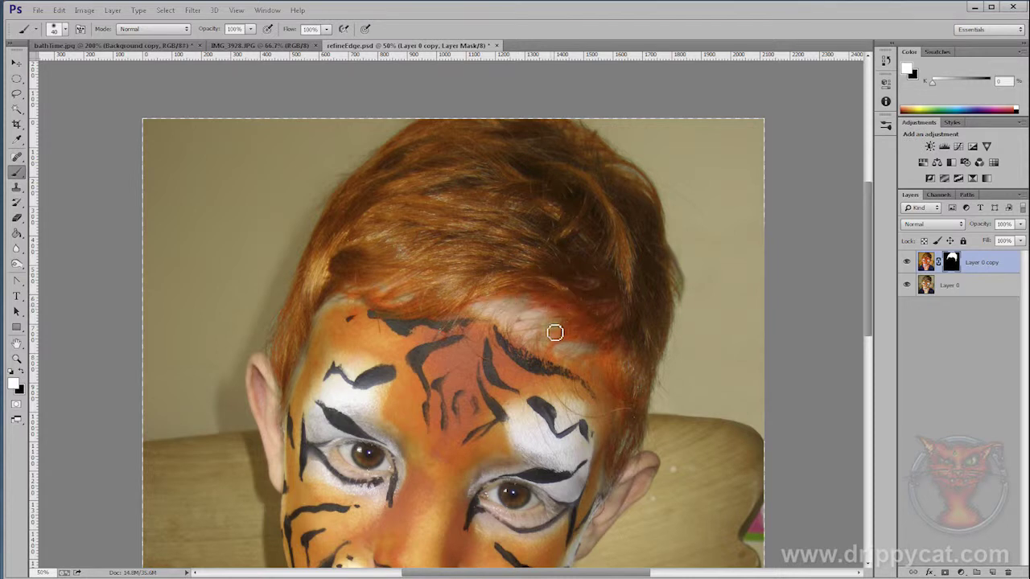
left_click_drag(552, 341, 574, 342)
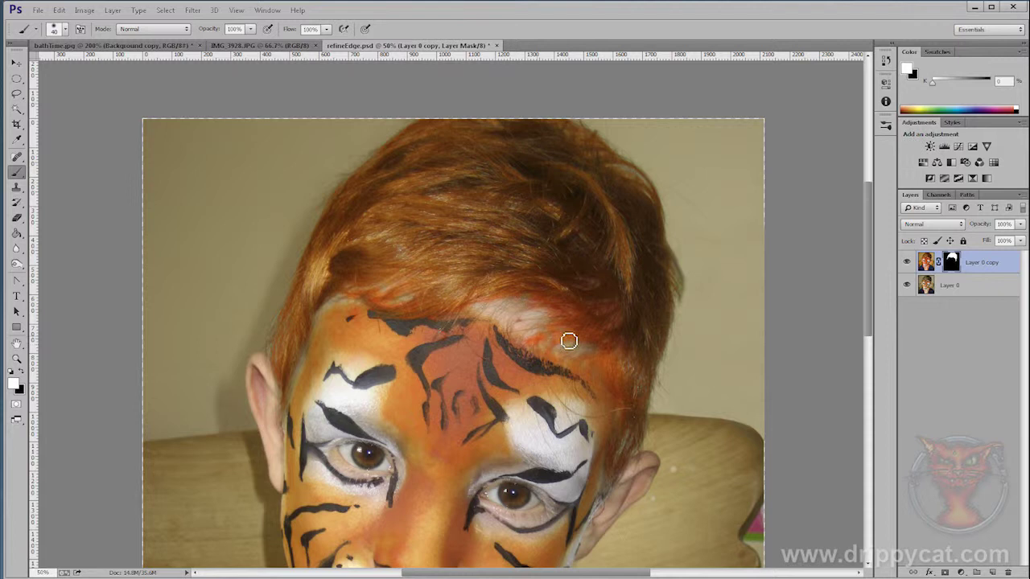
key("x")
left_click(907, 262)
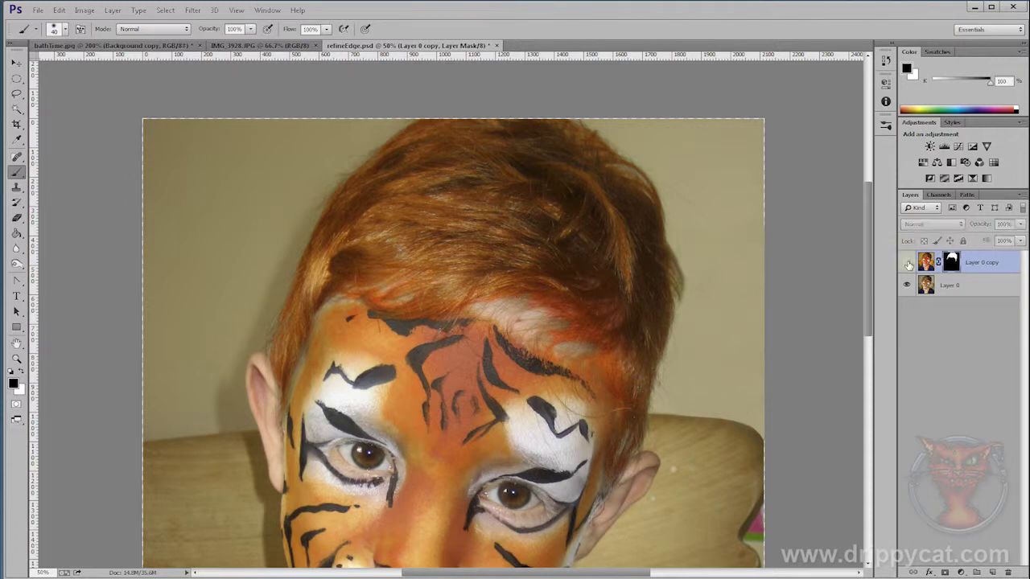
left_click(907, 263)
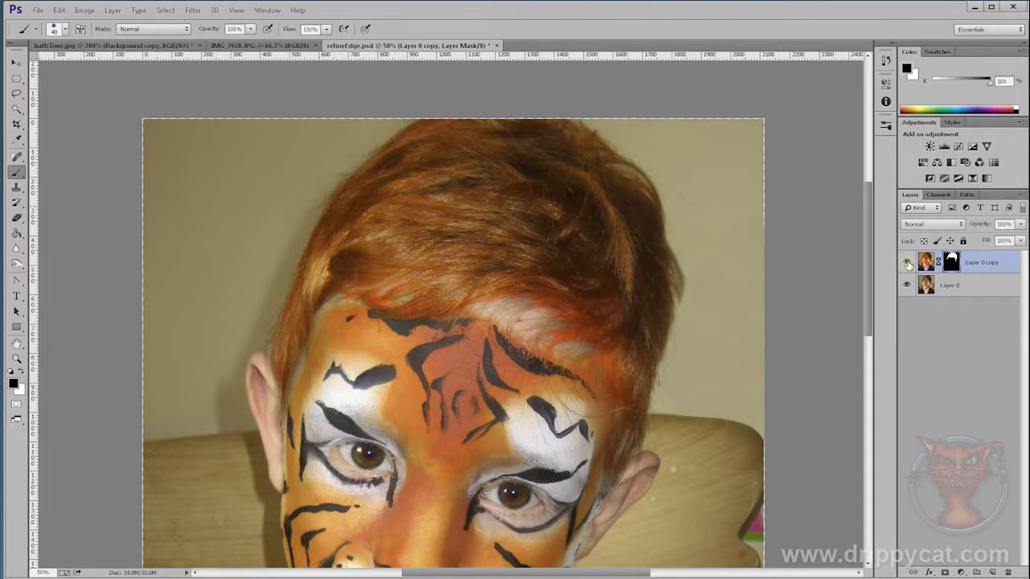